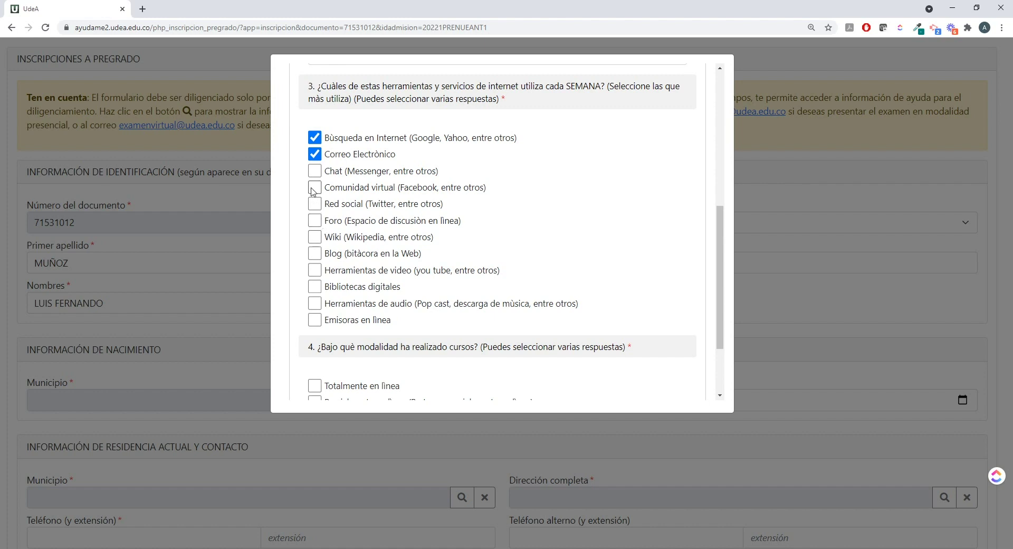
Step: Tick one more weekly internet tool under survey question 3
click(314, 287)
scroll(323, 295, down, 2)
Step: Answer partly online for both past courses and preferred university courses
click(315, 303)
scroll(314, 306, down, 2)
click(314, 303)
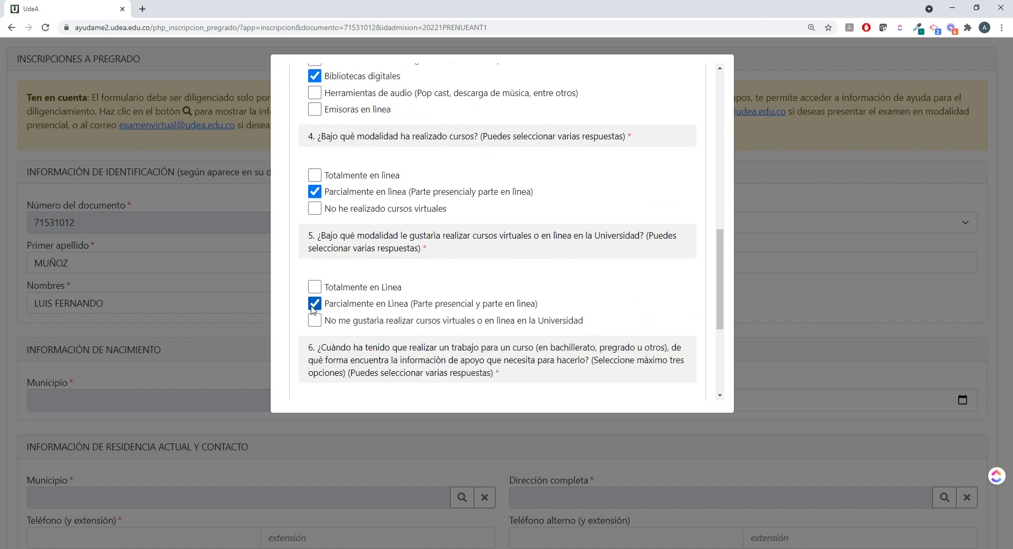
scroll(315, 306, down, 3)
Step: Tick library borrowing, Google searching, online forums and databases as study resources
click(315, 253)
click(314, 270)
click(315, 319)
scroll(316, 317, down, 1)
click(315, 300)
scroll(357, 300, down, 2)
Step: Answer Siempre to question 7 and tick Inglés as a known language
click(352, 314)
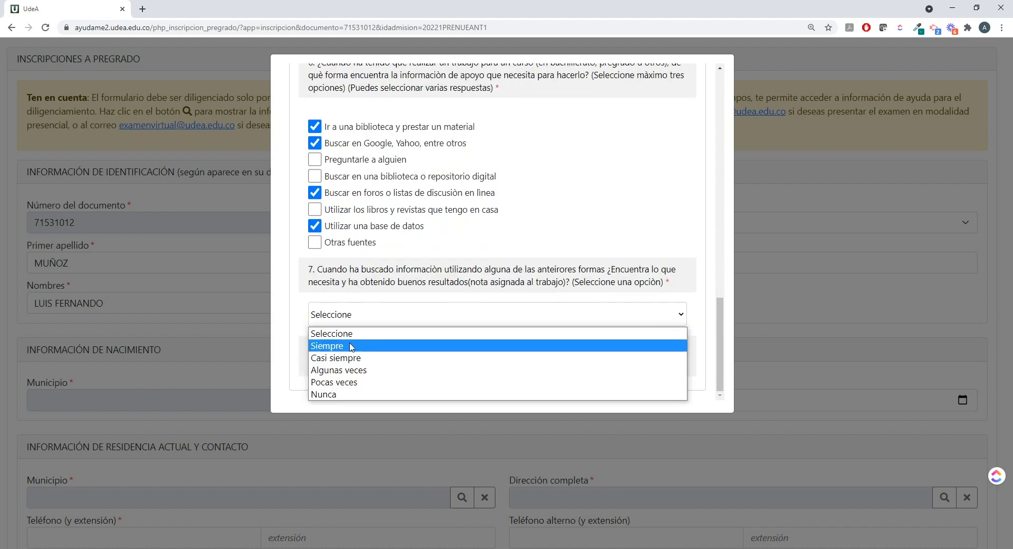
click(338, 346)
scroll(317, 237, down, 4)
click(314, 165)
scroll(370, 254, down, 2)
Step: Set the native-language answer to NO and the social security type to EPS
click(391, 314)
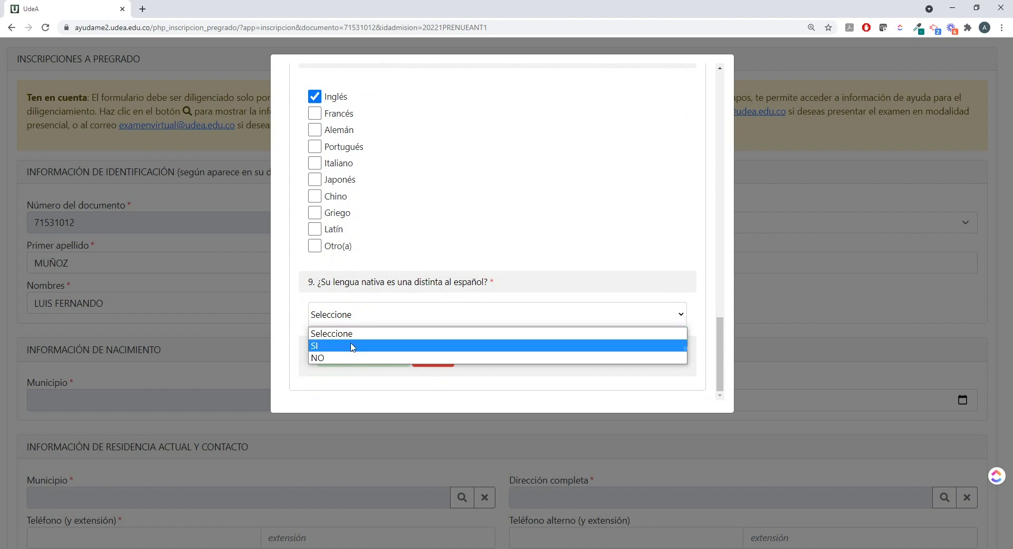
click(348, 346)
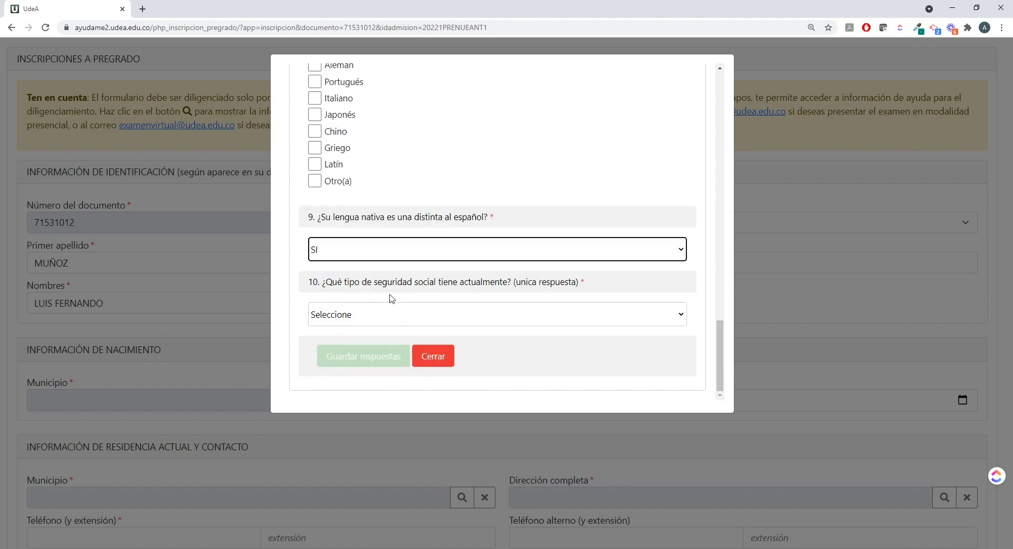
click(410, 262)
click(399, 292)
click(398, 309)
click(401, 345)
Step: Authorise personal data sharing, answer question 12, and tick family or friend as information source
click(401, 316)
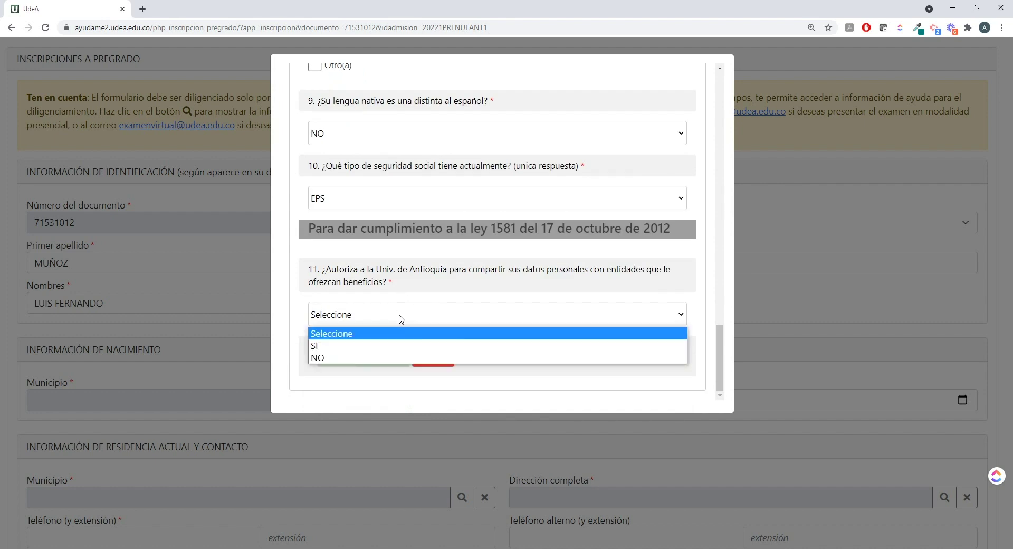
click(390, 341)
click(378, 315)
click(380, 345)
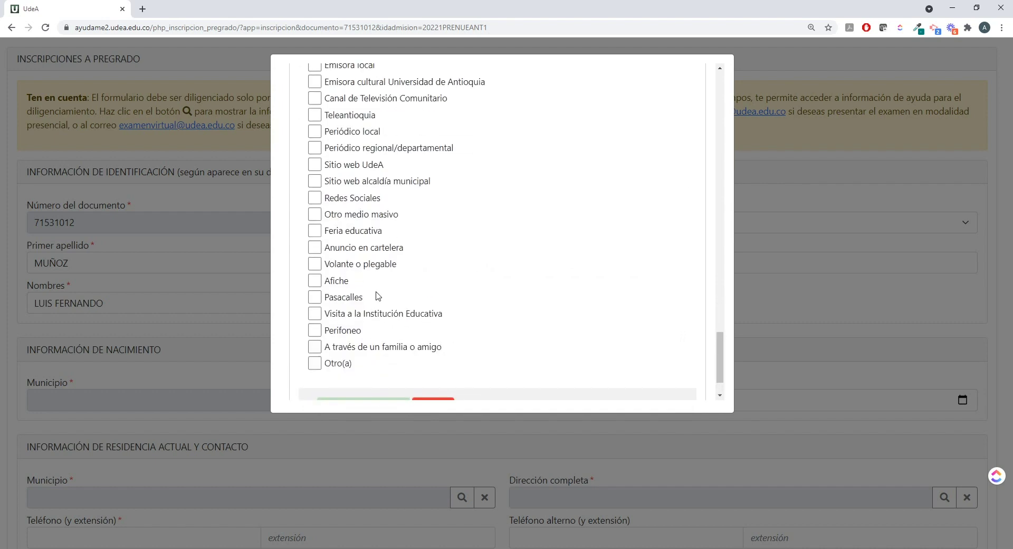
scroll(378, 290, up, 1)
scroll(379, 287, down, 2)
click(315, 294)
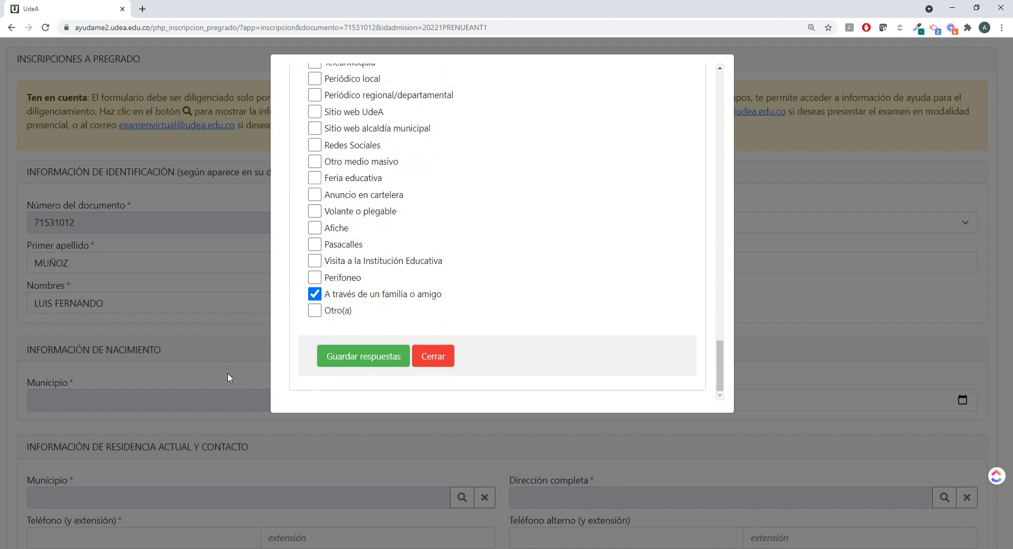
Step: Save the survey answers with 'Guardar respuestas' and close the thank-you message
click(367, 362)
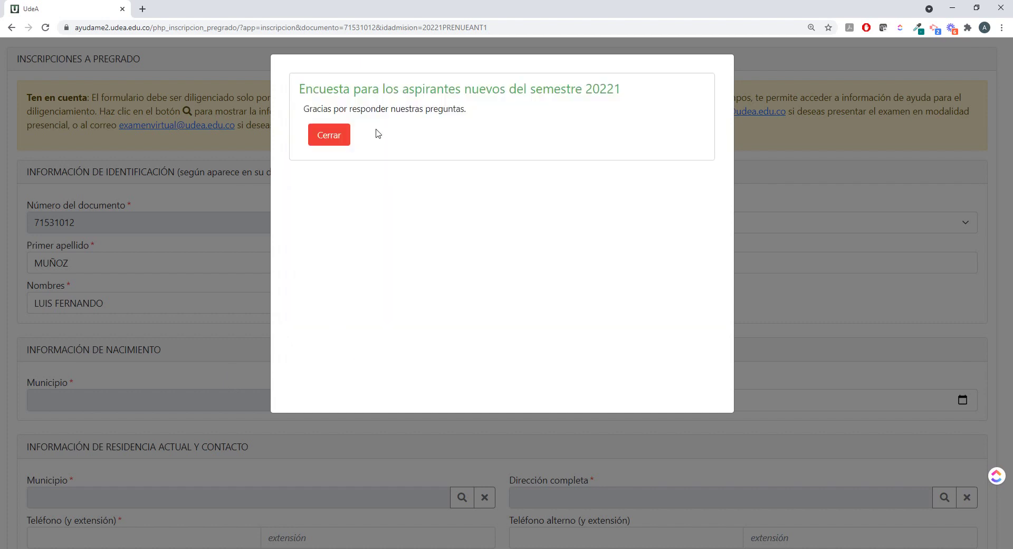
click(329, 135)
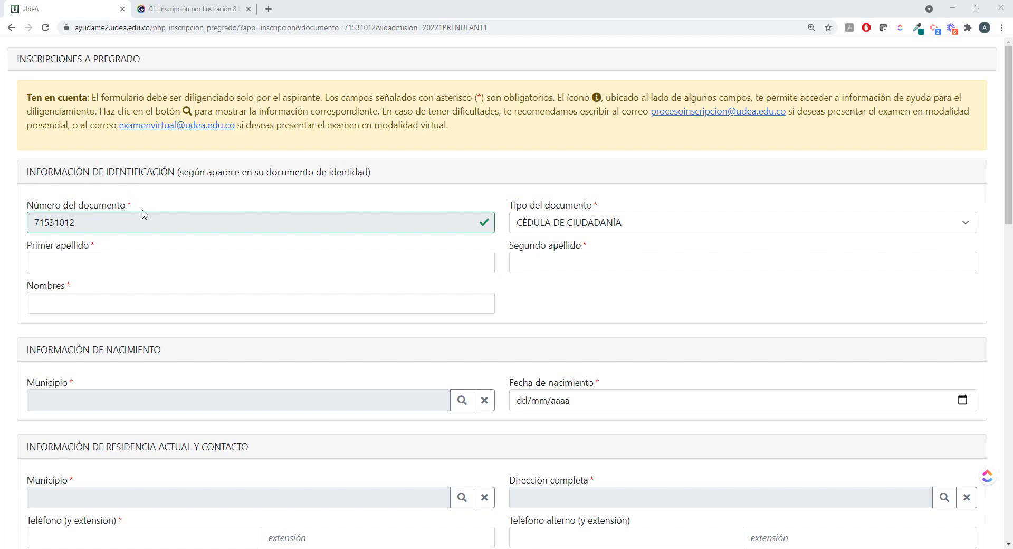
Step: Enter the applicant's first surname, second surname and given name in the identification fields
click(108, 258)
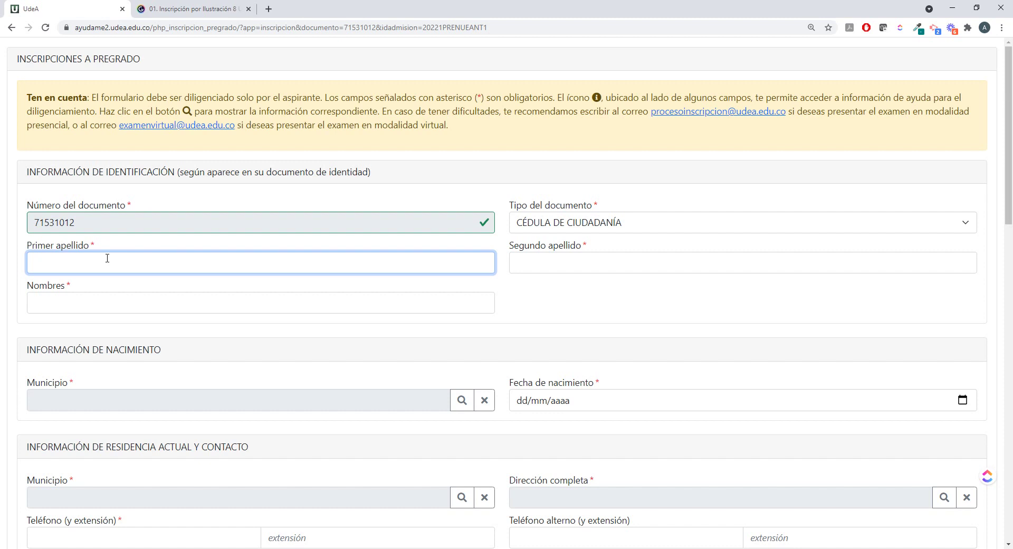
key(Tab)
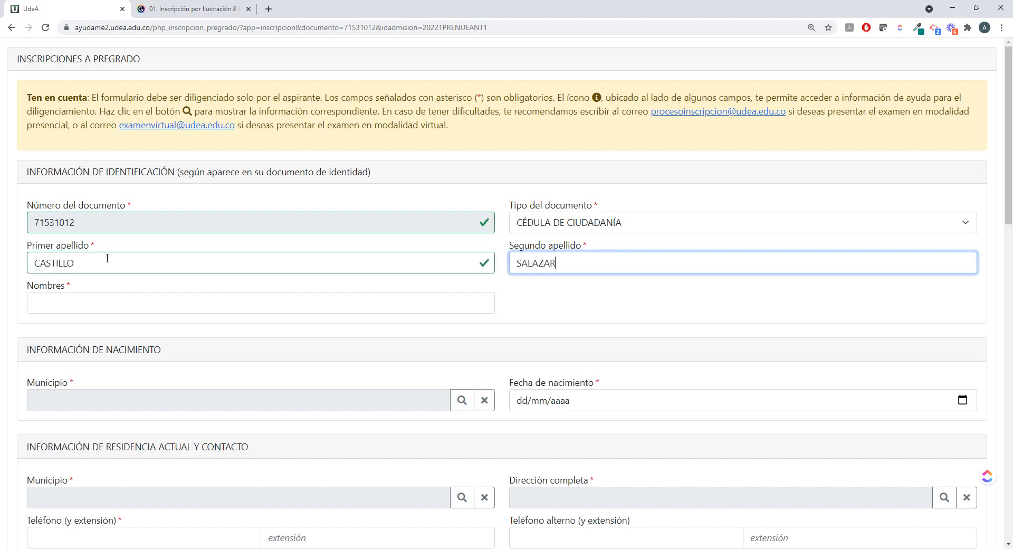
key(Tab)
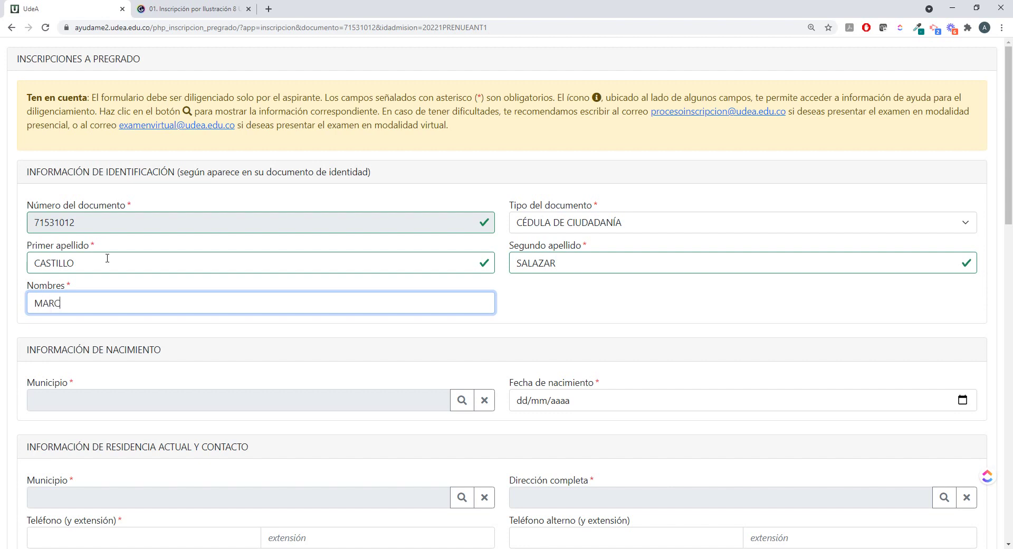
click(84, 349)
scroll(194, 350, down, 1)
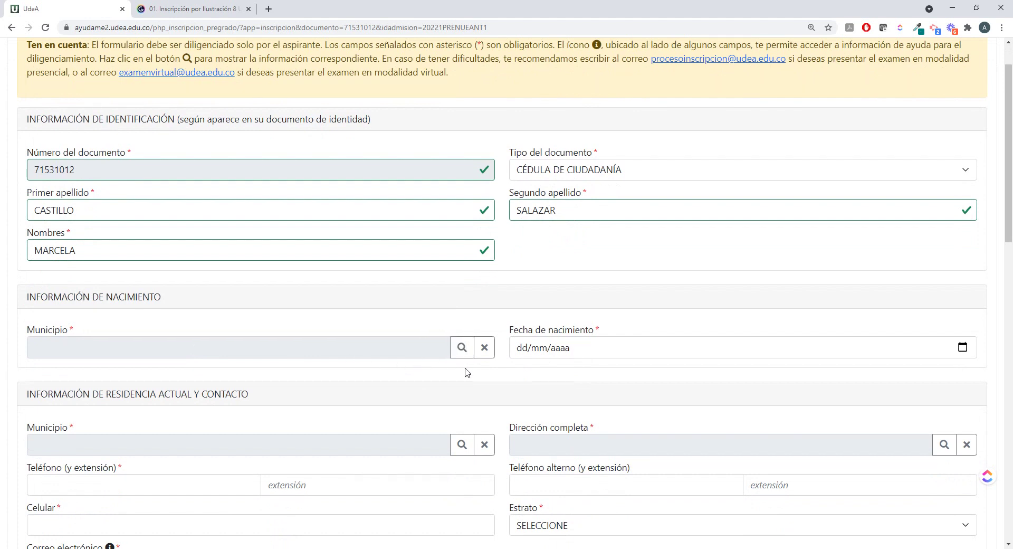
click(462, 347)
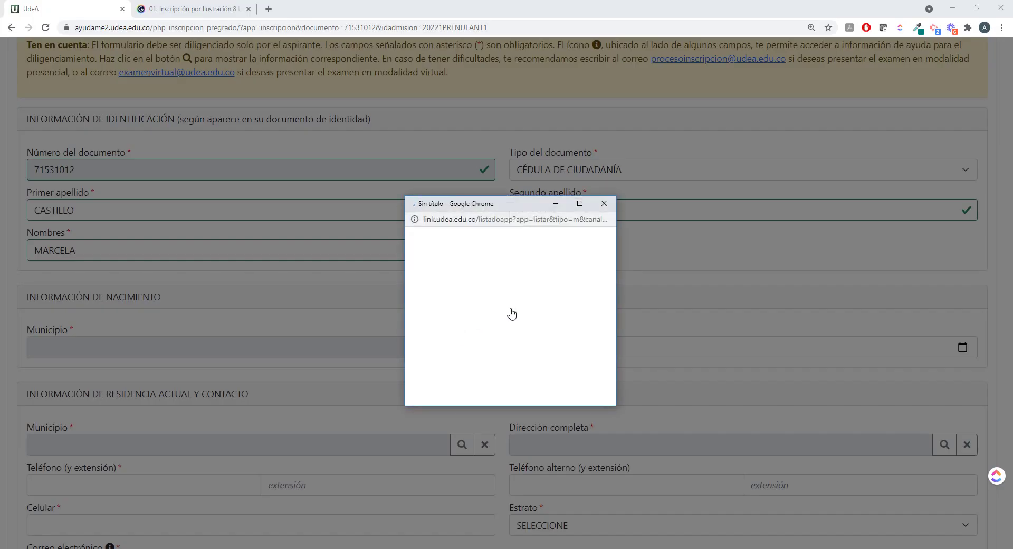
Step: Choose MARINILLA as the birth municipality in the lookup popup and send it
scroll(512, 314, down, 1)
click(517, 334)
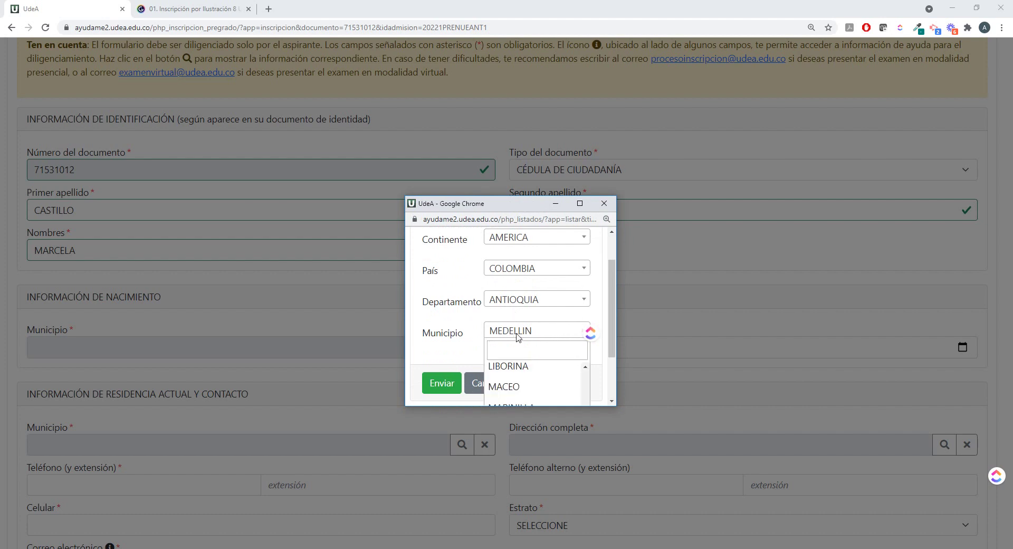
click(527, 402)
click(456, 388)
click(520, 353)
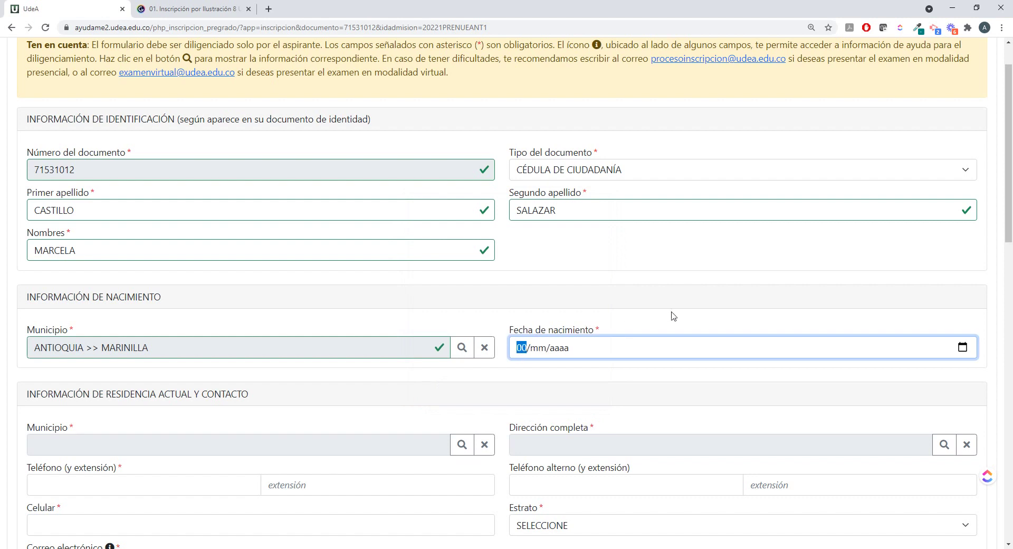
click(138, 394)
Step: Set the residence municipality to MEDELLIN via the lookup popup
scroll(255, 400, down, 1)
scroll(254, 400, down, 1)
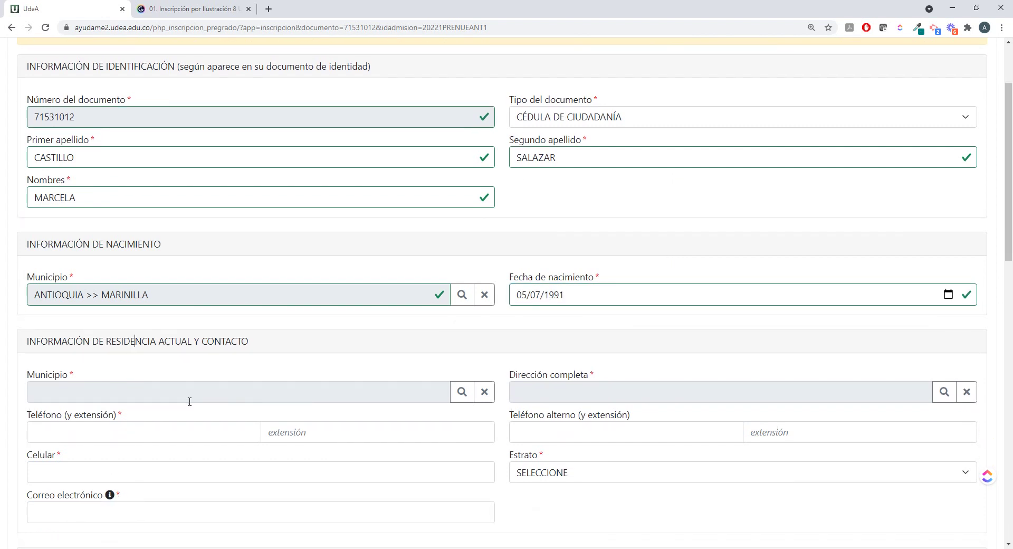
scroll(189, 402, down, 3)
click(463, 286)
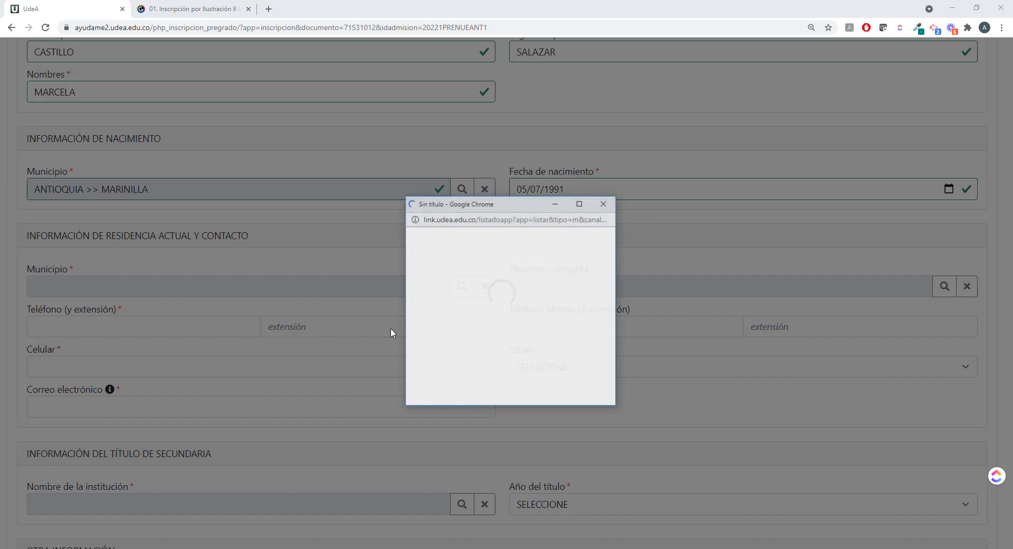
scroll(507, 364, down, 1)
click(441, 384)
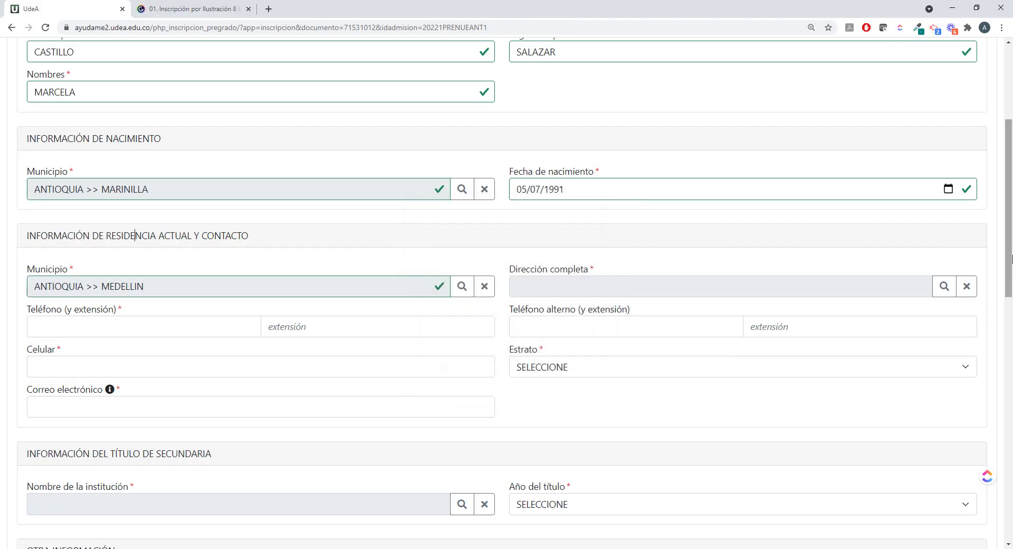
Step: Build the home address with road type CARRERA, street numbers and housing-unit name, and send it
click(945, 286)
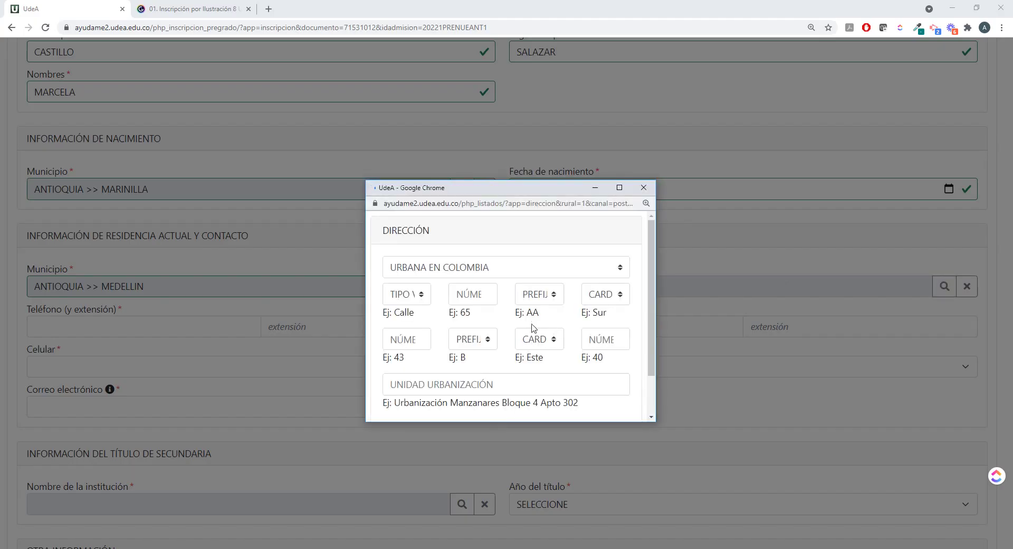
click(411, 296)
click(413, 352)
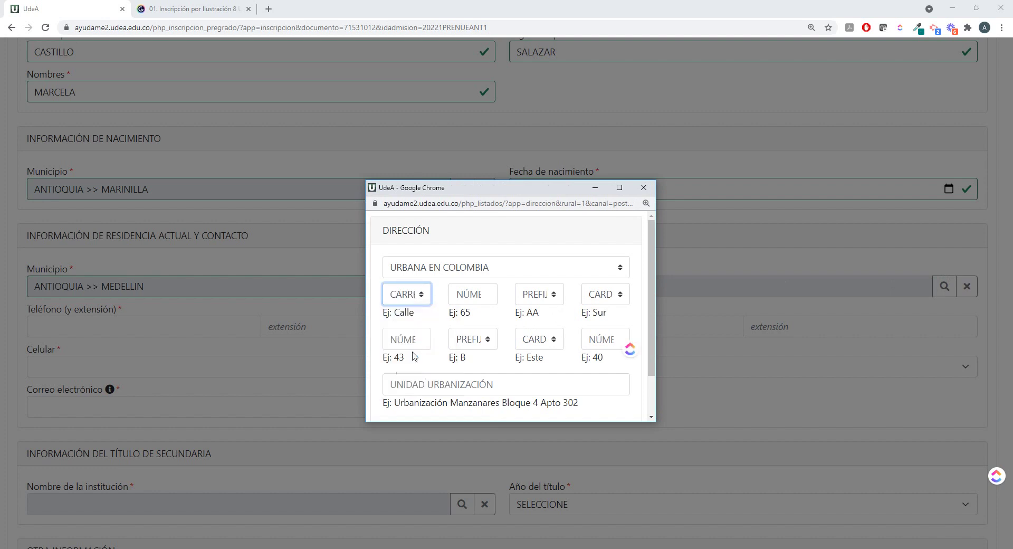
click(473, 295)
scroll(473, 295, down, 1)
click(397, 285)
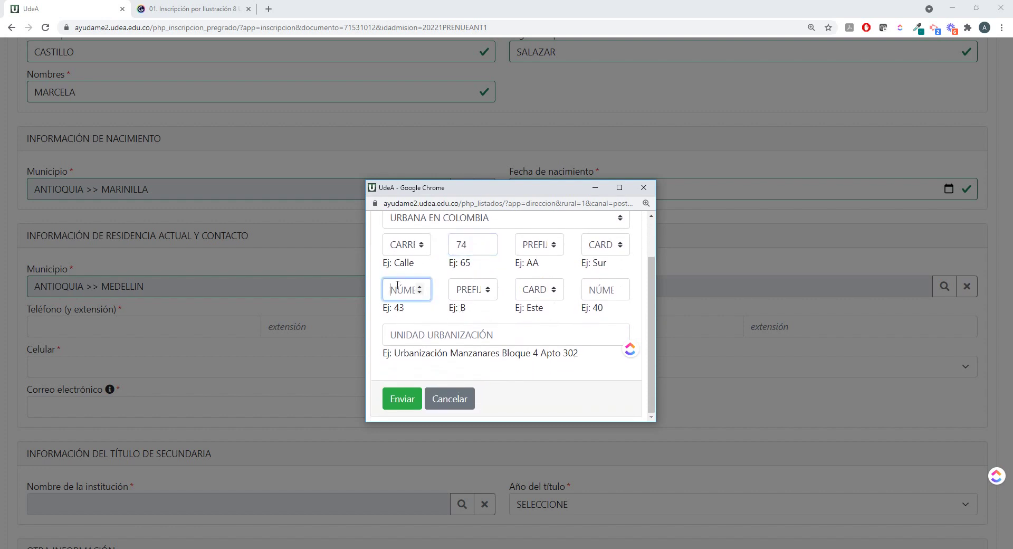
key(Tab)
key(Tab)
key(Tab)
click(404, 336)
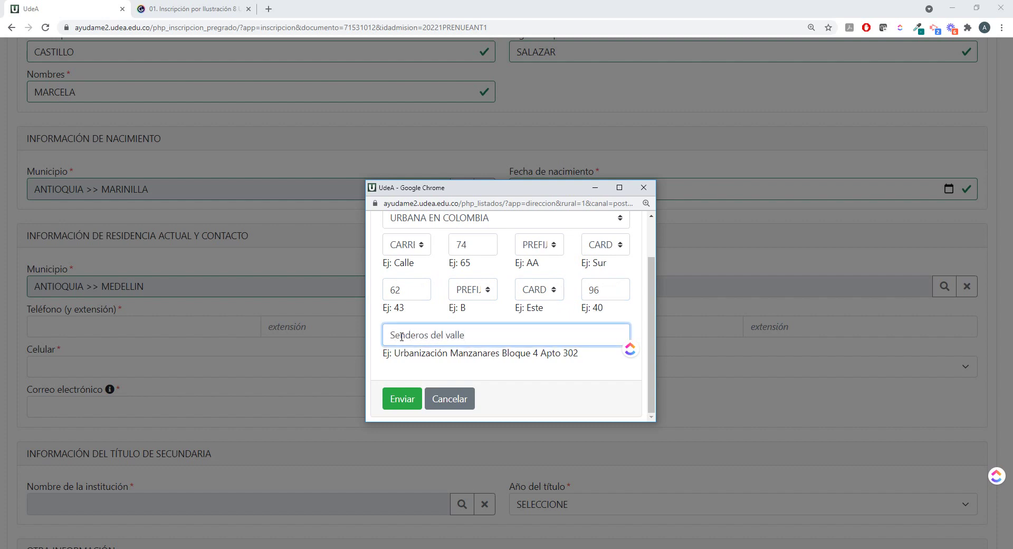
click(394, 404)
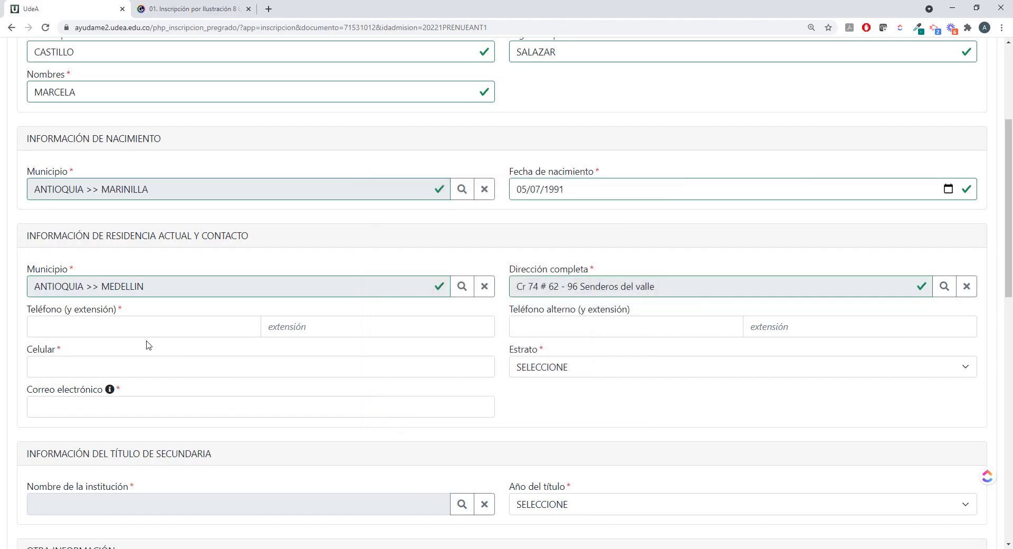
Step: Enter the applicant's landline and mobile phone numbers
scroll(148, 344, down, 1)
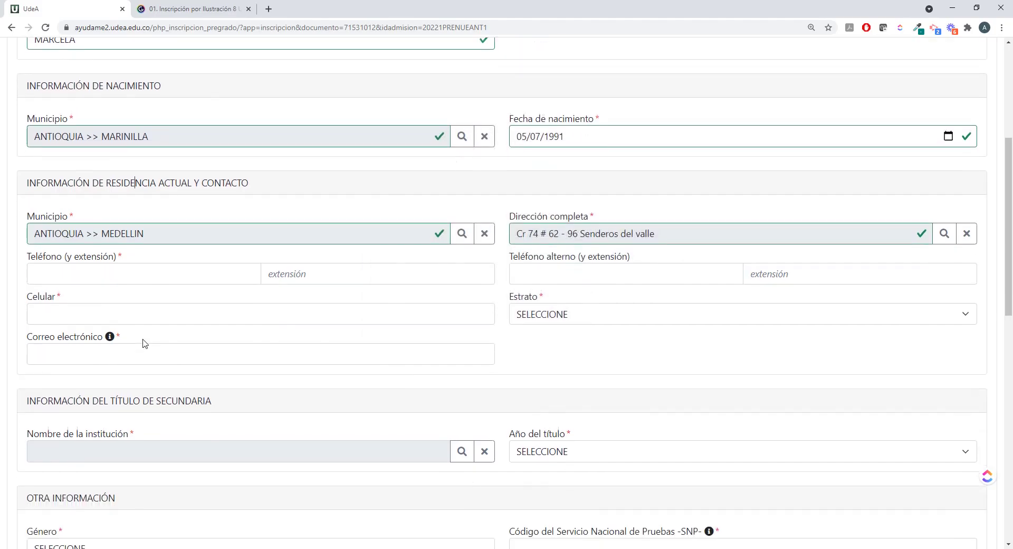
click(138, 271)
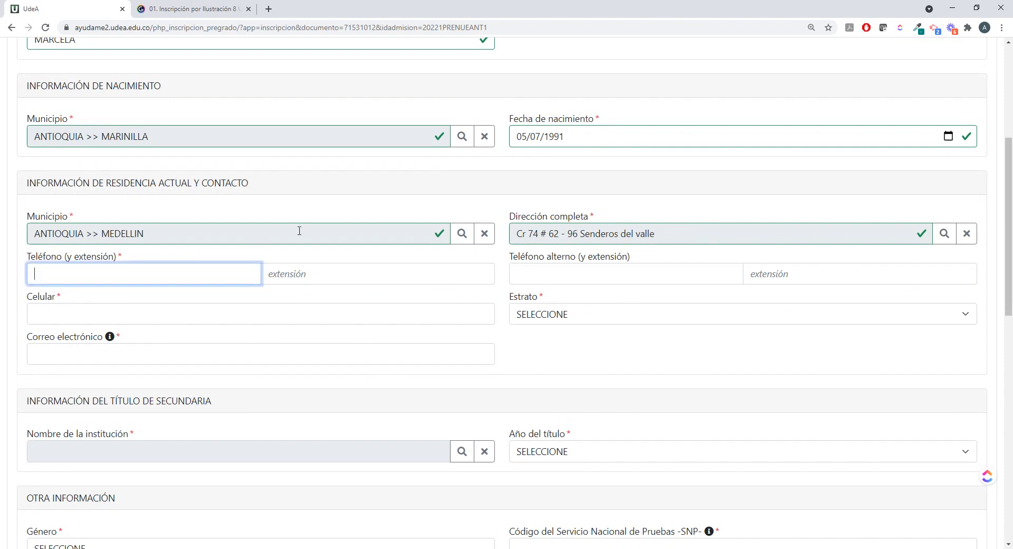
text(6534289)
key(Tab)
key(Tab)
key(Tab)
key(Tab)
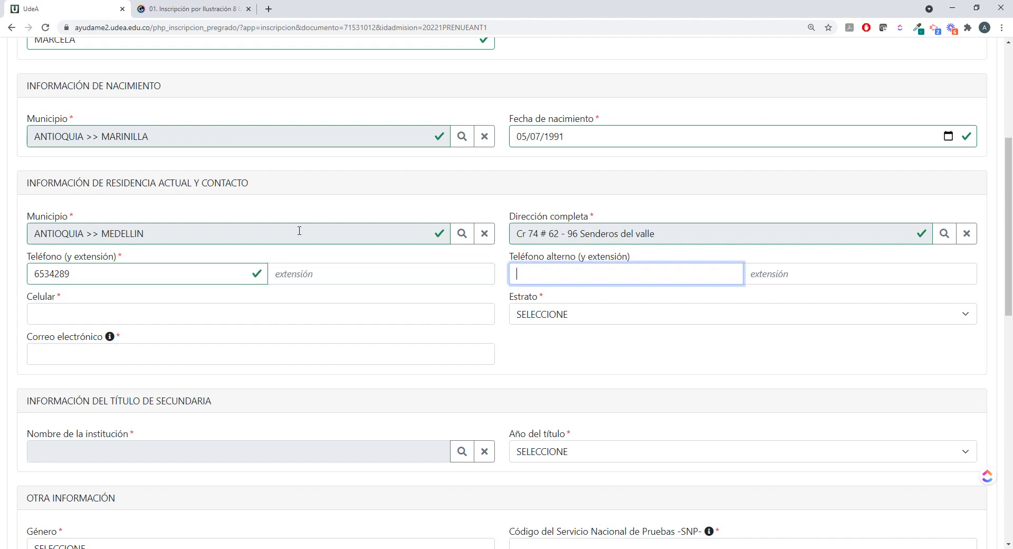
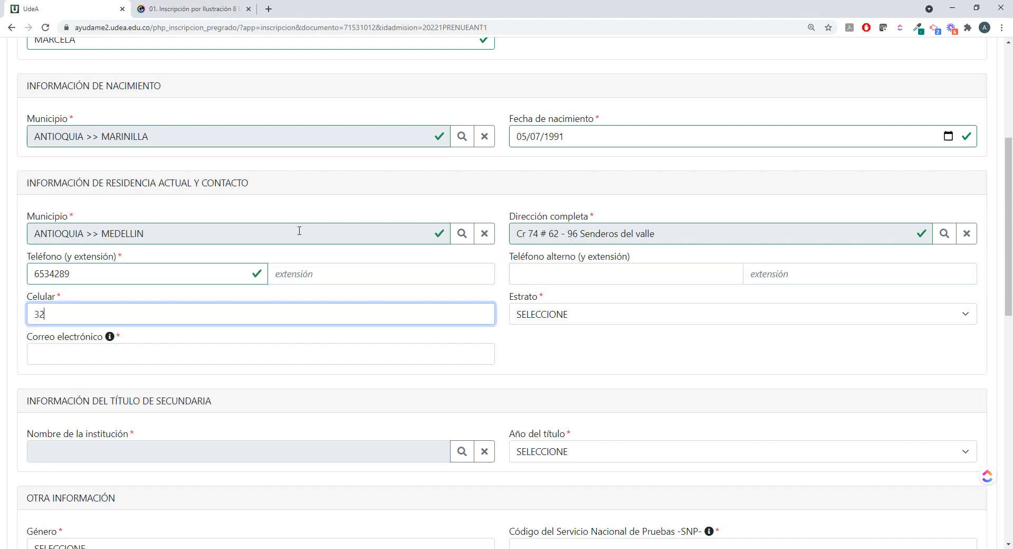
Step: Set the Estrato to 3
scroll(300, 231, down, 1)
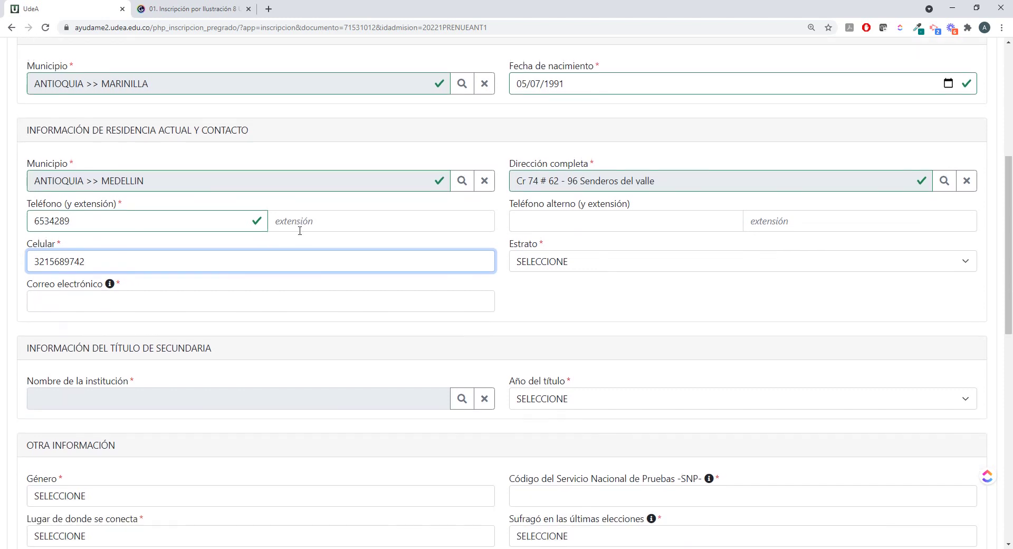
click(528, 262)
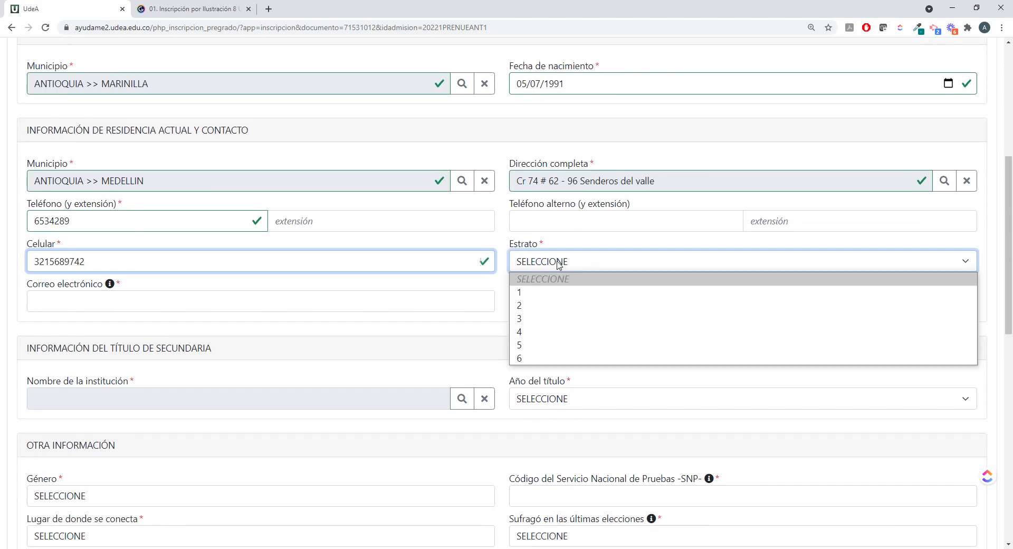
click(541, 320)
Step: Type the applicant's e-mail address in Correo electrónico
click(135, 299)
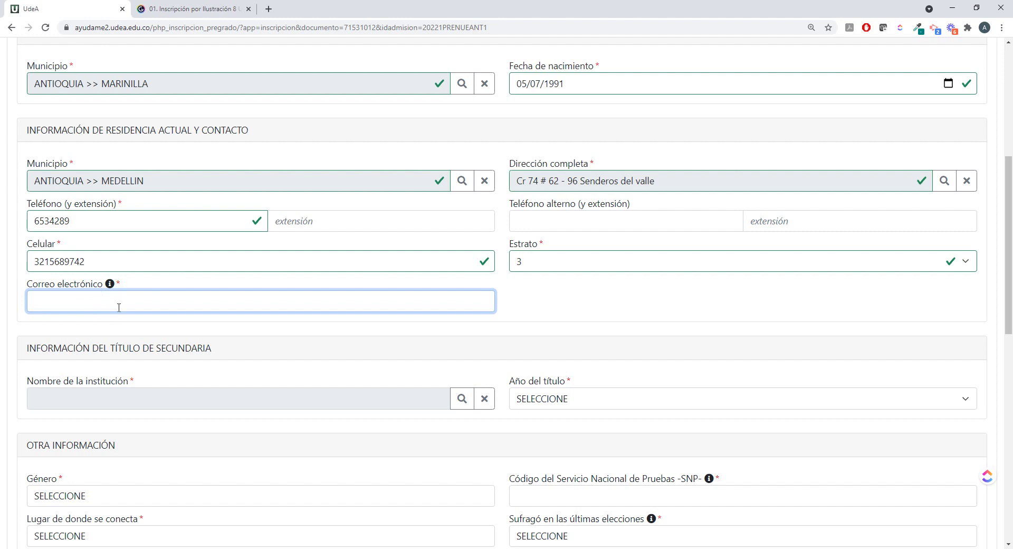
mouse_move(111, 285)
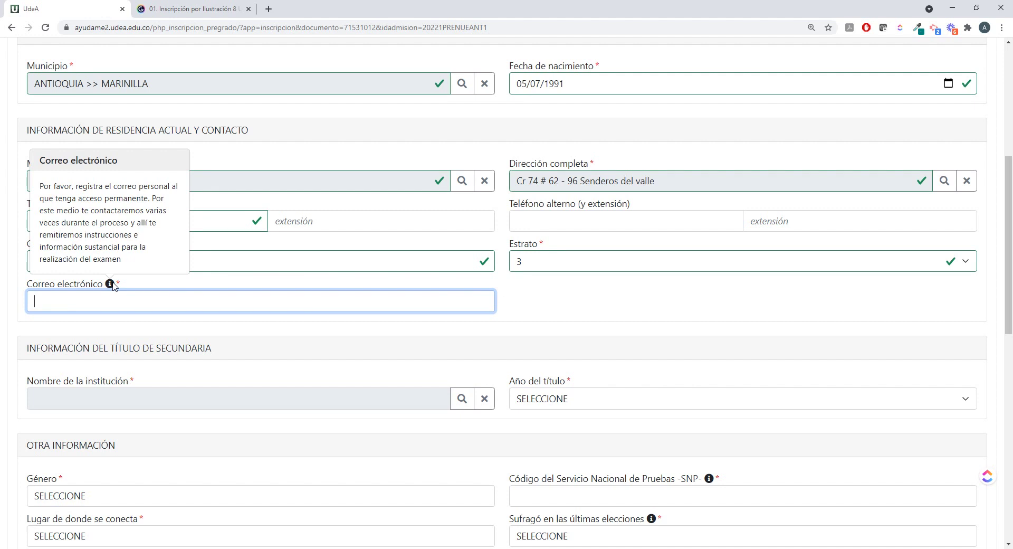
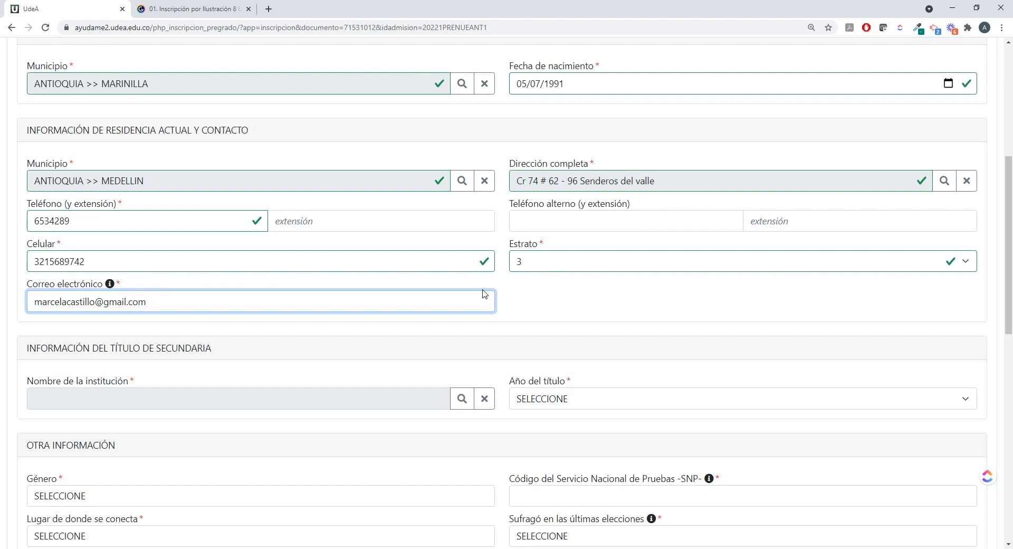
Step: Validate the e-mail to trigger the verification code request, then open a new browser tab
click(347, 165)
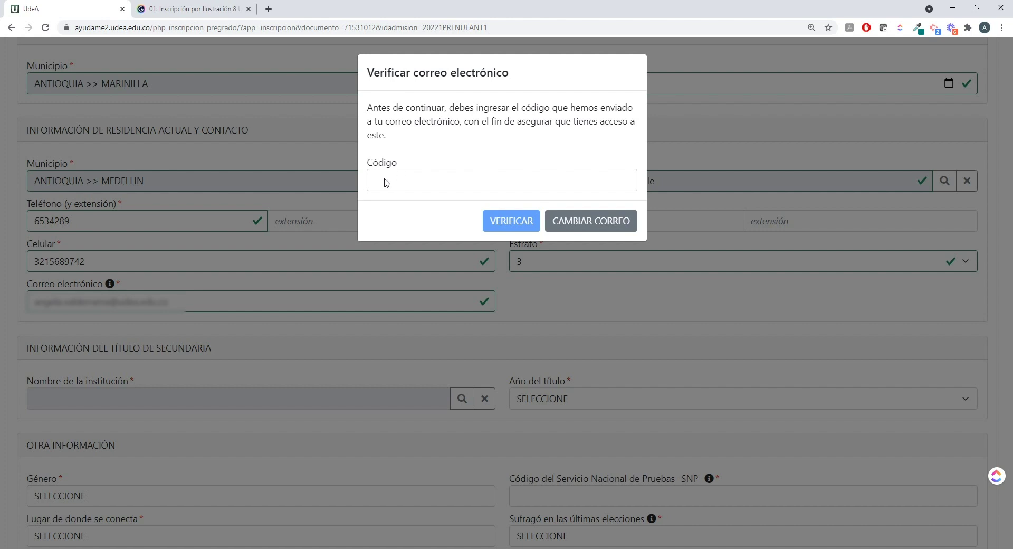
click(269, 9)
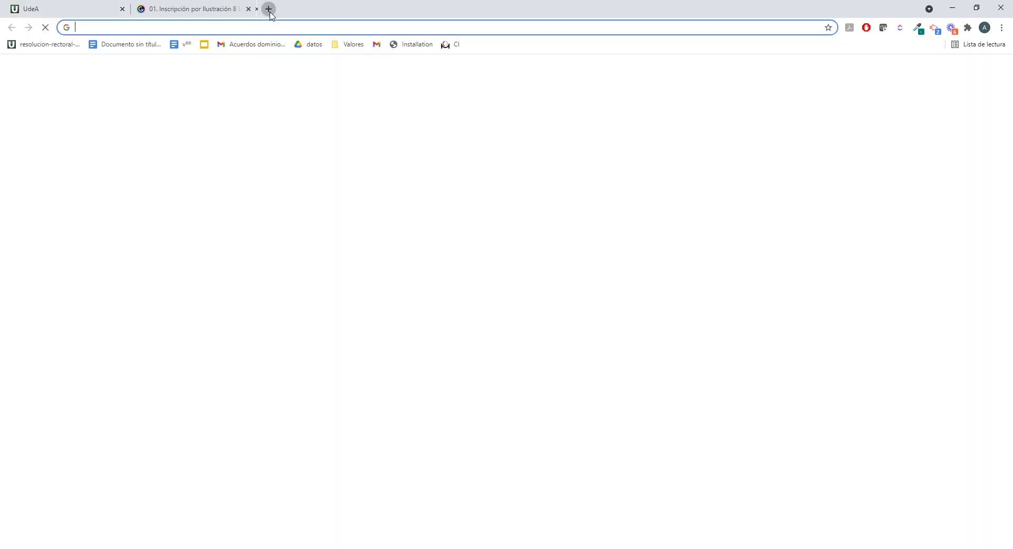
Step: Load Gmail, read the 'UdeA: Confirmación de correo' message, and return to the form
text(m)
key(Return)
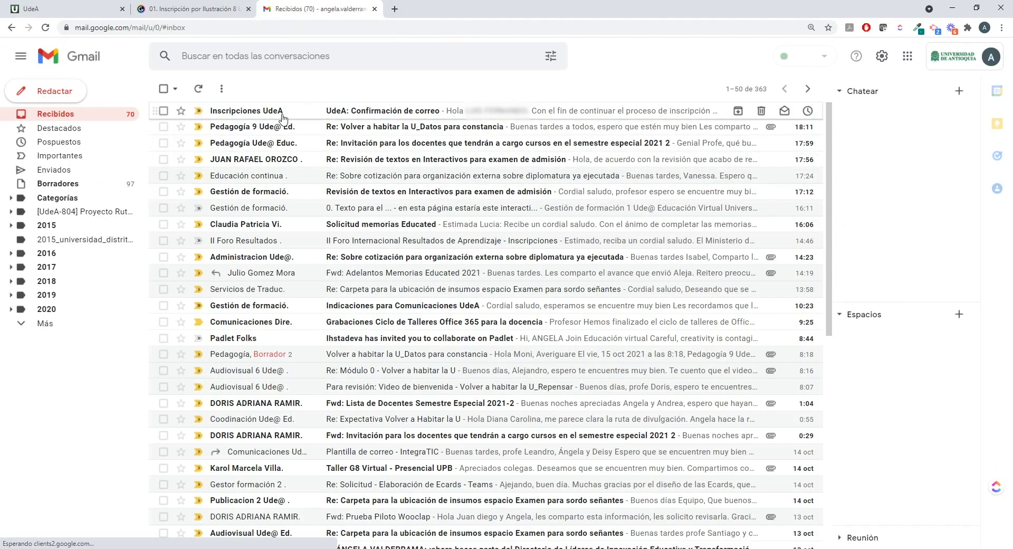
click(358, 112)
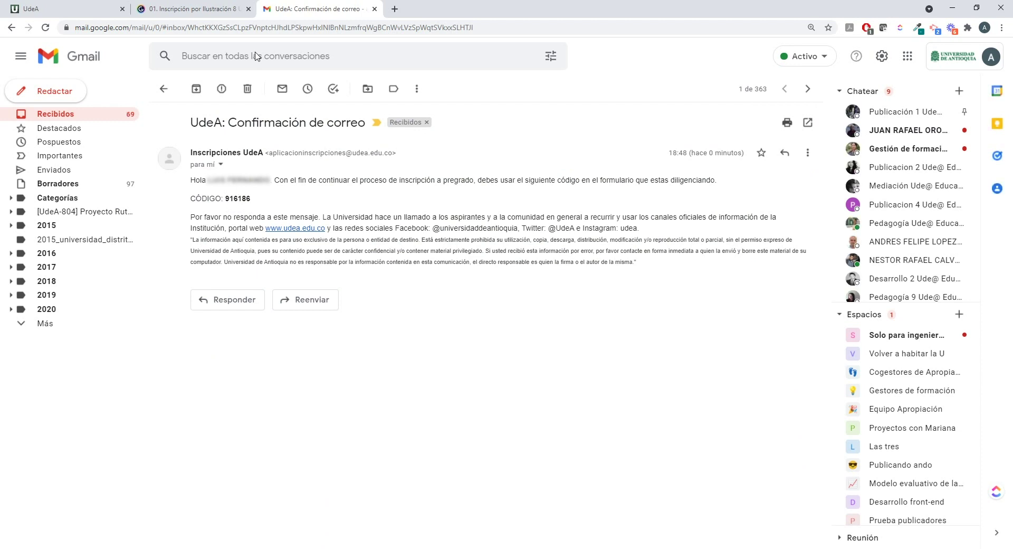
click(79, 16)
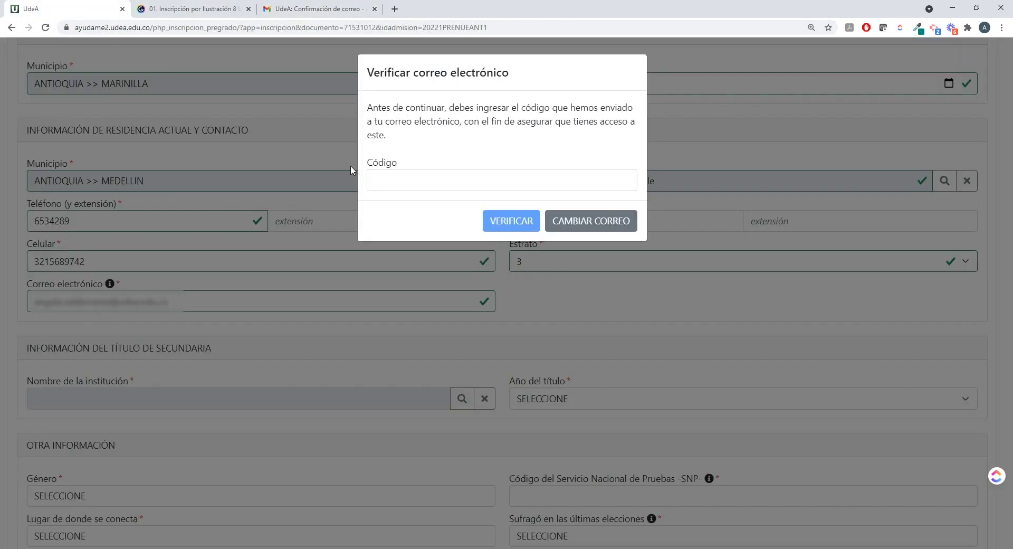
Step: Enter the emailed verification code, rechecking it in Gmail, and submit with VERIFICAR
click(408, 183)
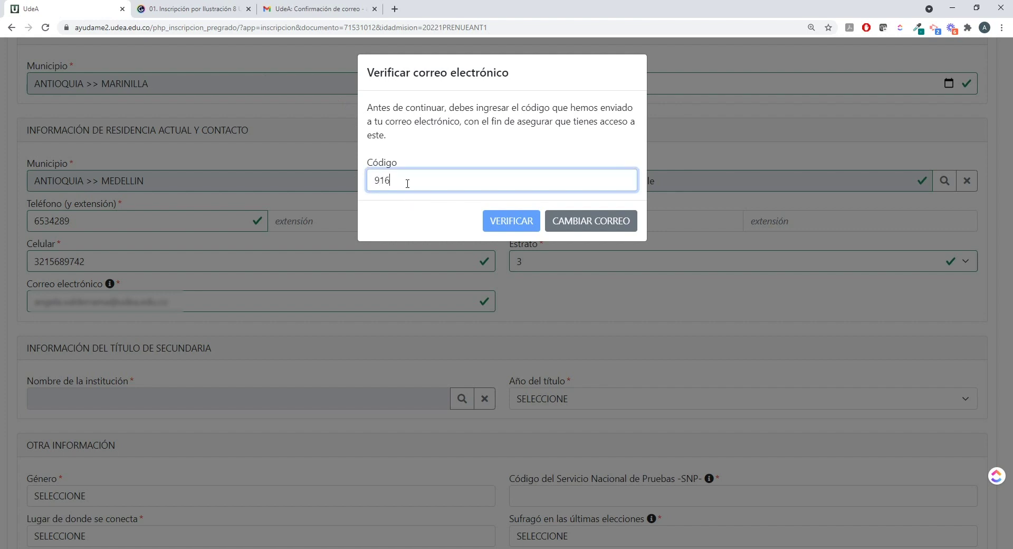
click(319, 9)
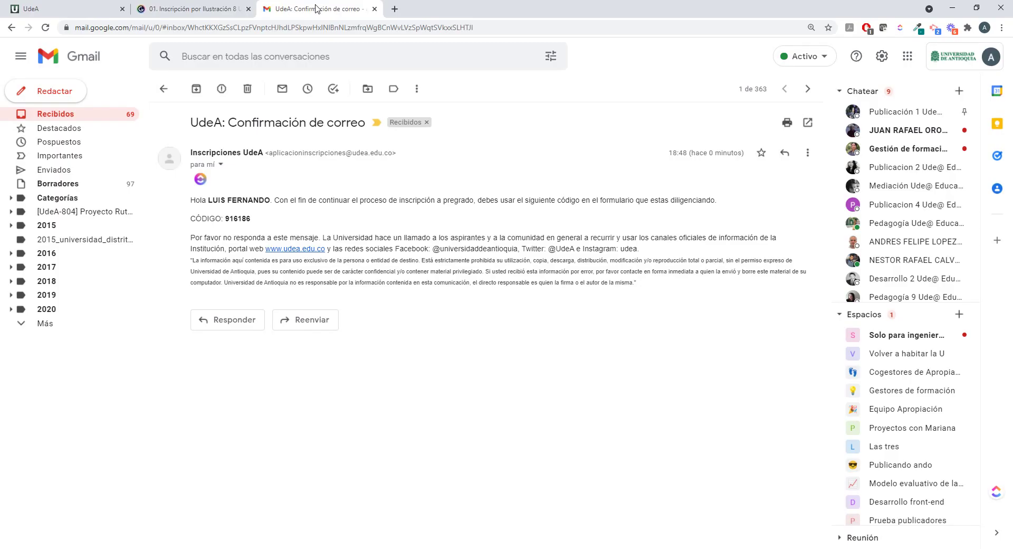
click(68, 8)
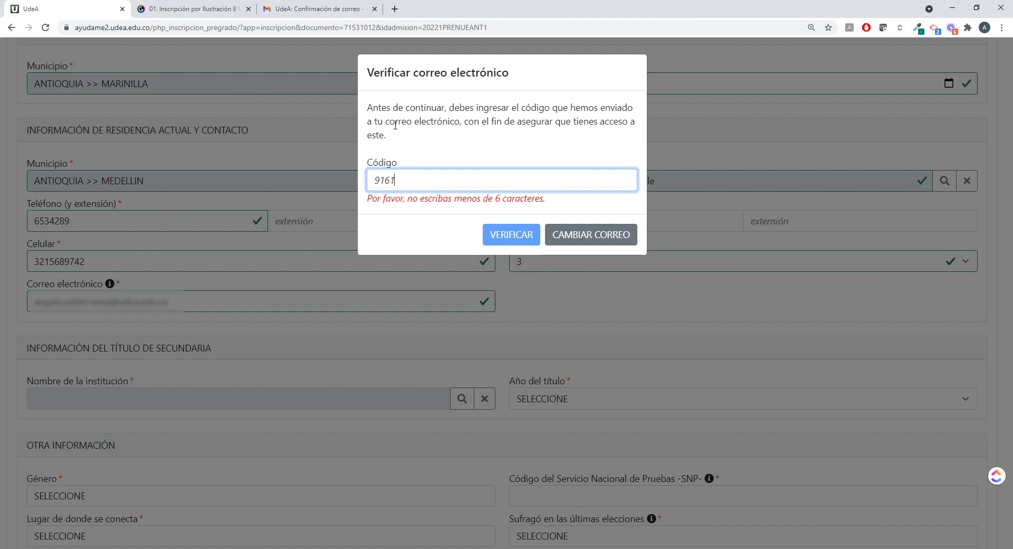
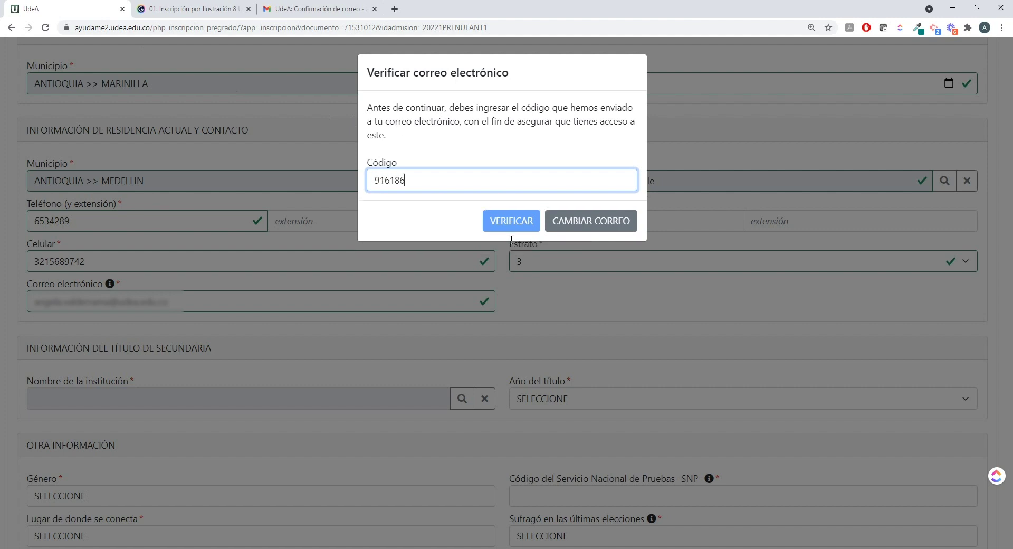
click(513, 227)
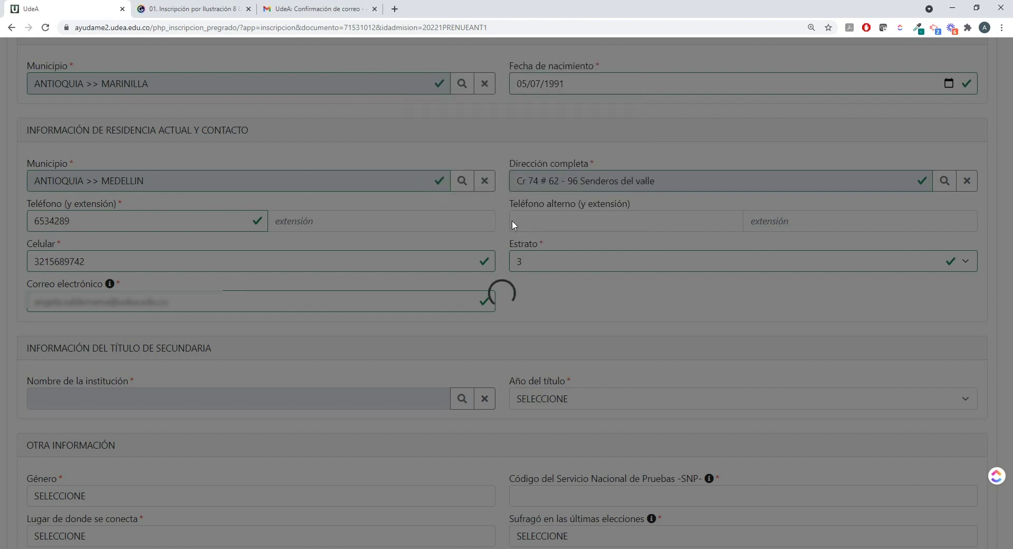
scroll(552, 338, down, 2)
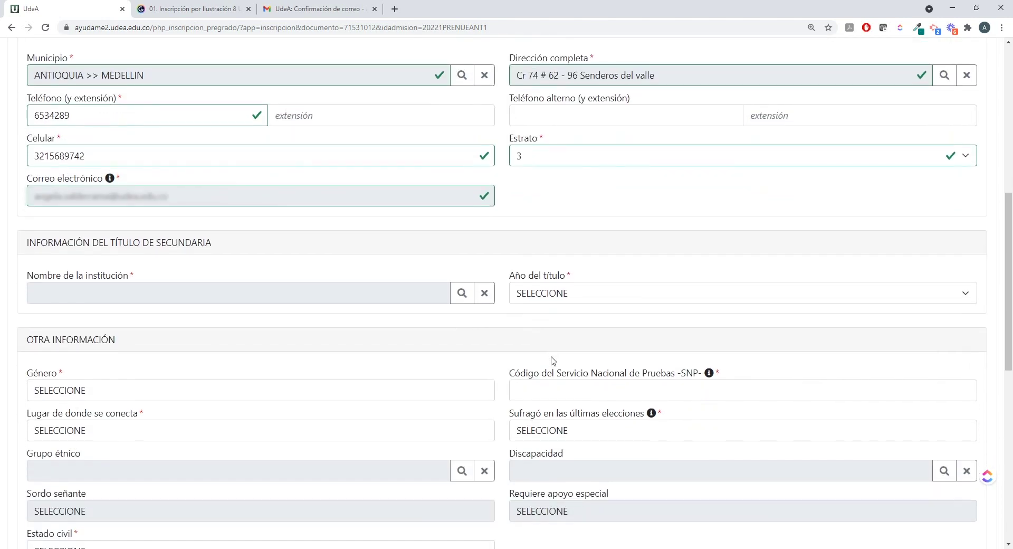
Step: Select BACHILLERATO FEMENINO DE LA UNIVERSIDAD PONTIFICIA BOLIVARIANA [028613] as the secondary-school institution
scroll(552, 361, down, 1)
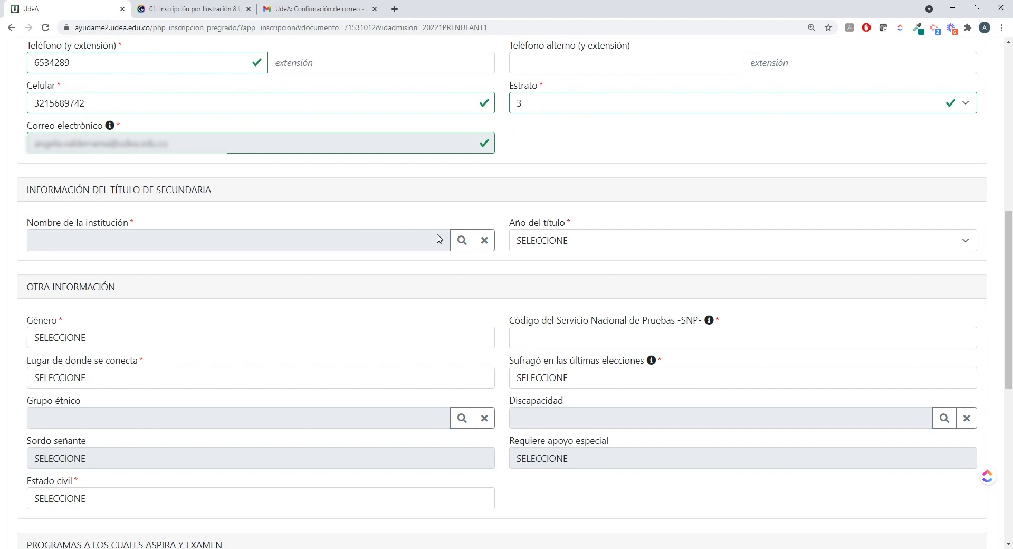
click(462, 240)
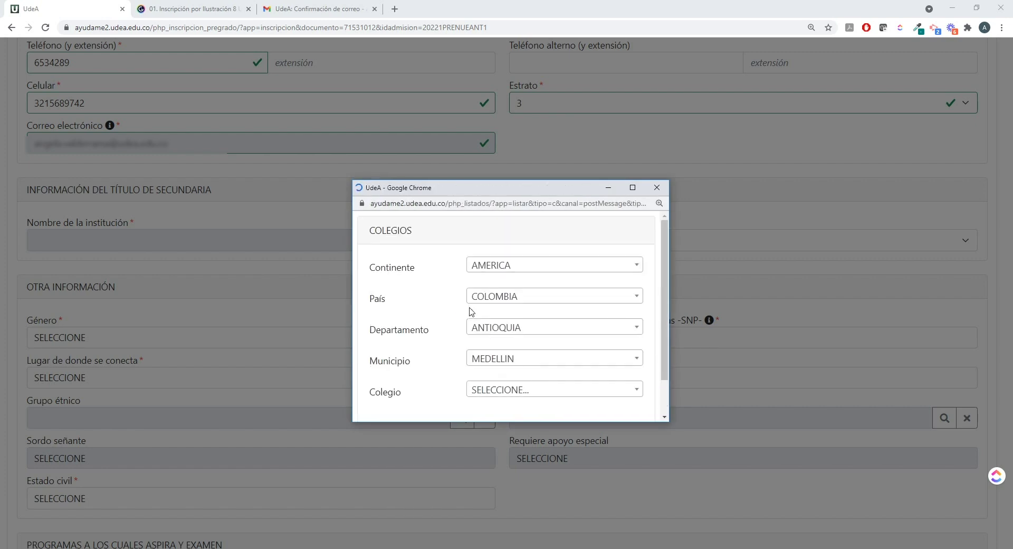
scroll(501, 343, down, 1)
click(527, 346)
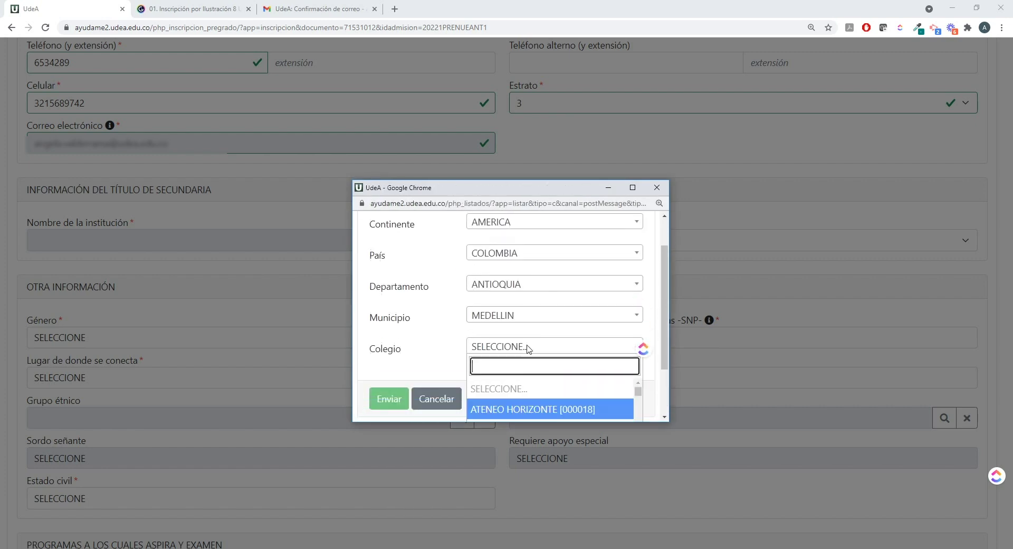
scroll(539, 372, down, 1)
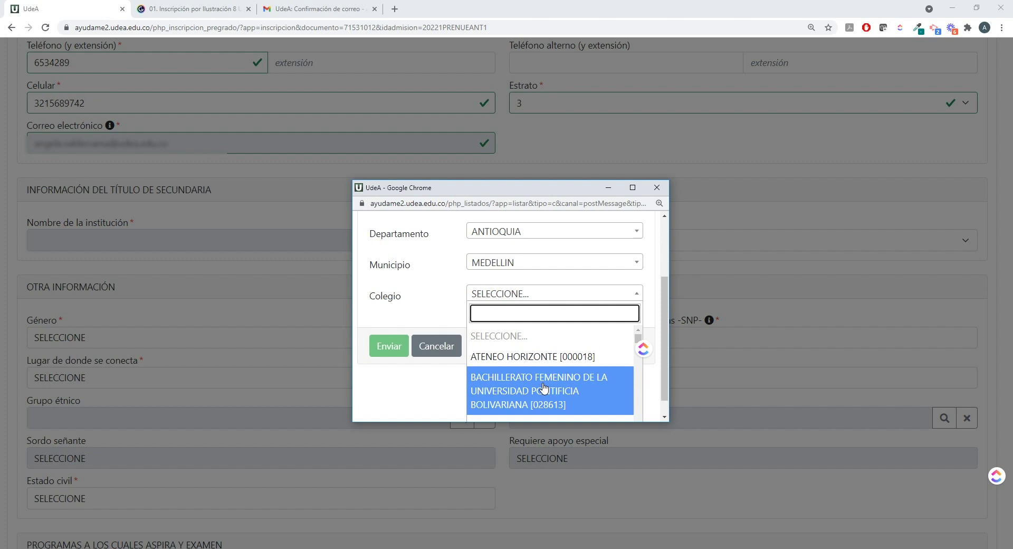
click(544, 388)
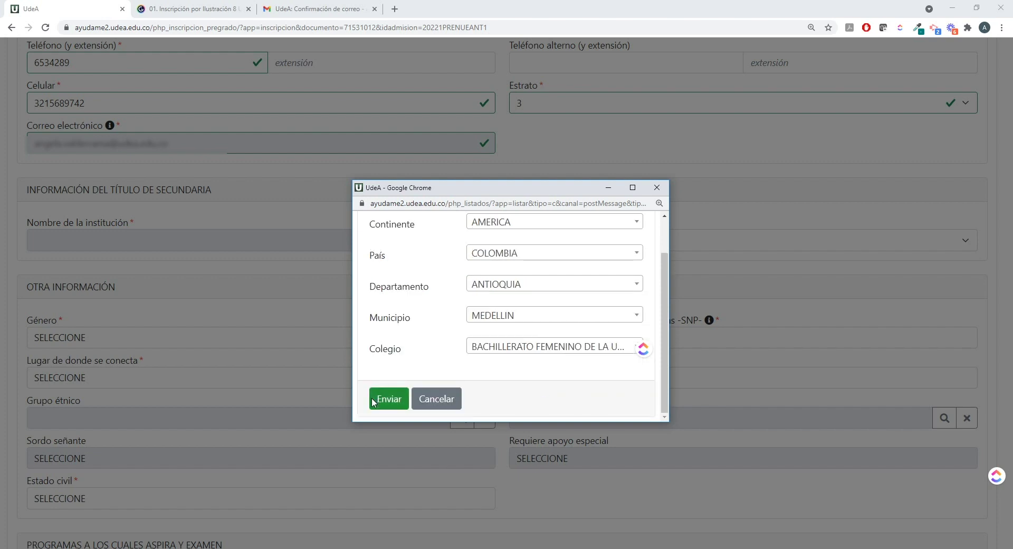
click(373, 398)
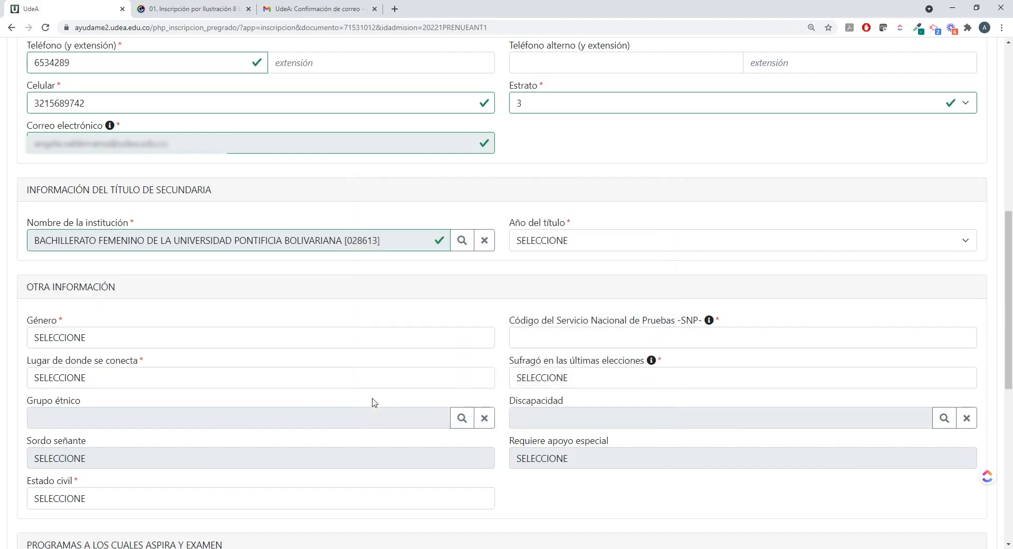
Step: Choose 2005 as the Año del título
click(601, 243)
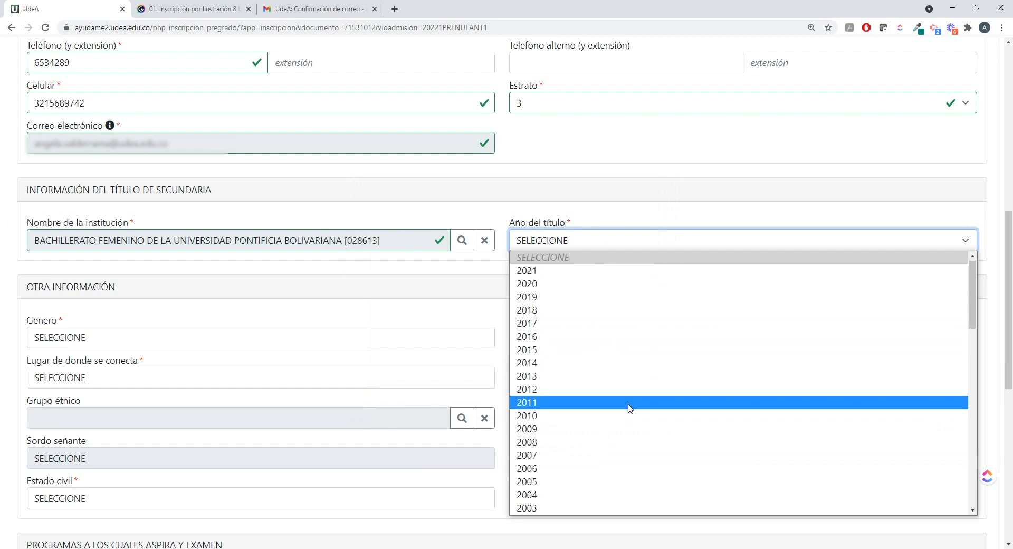
scroll(629, 406, down, 4)
click(631, 377)
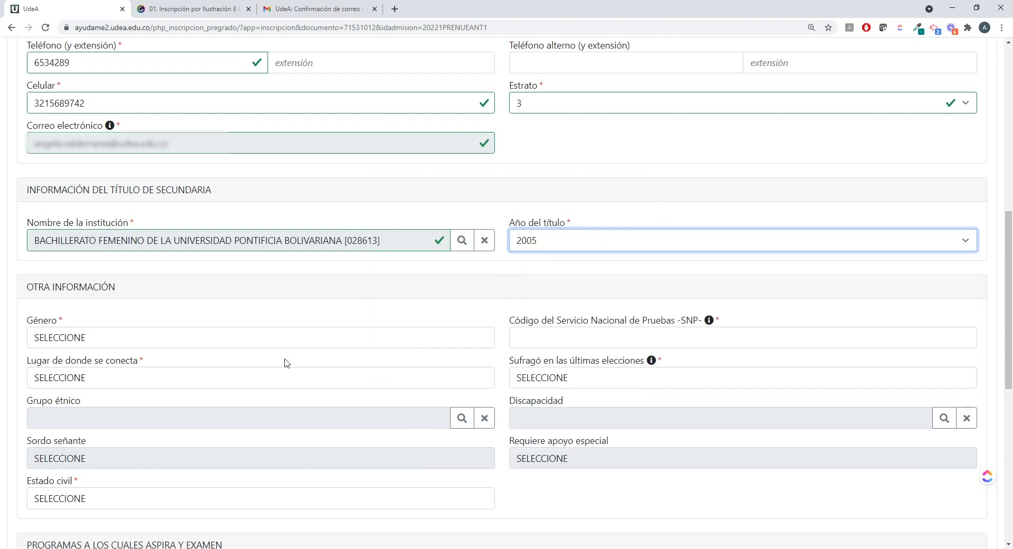
scroll(274, 296, down, 1)
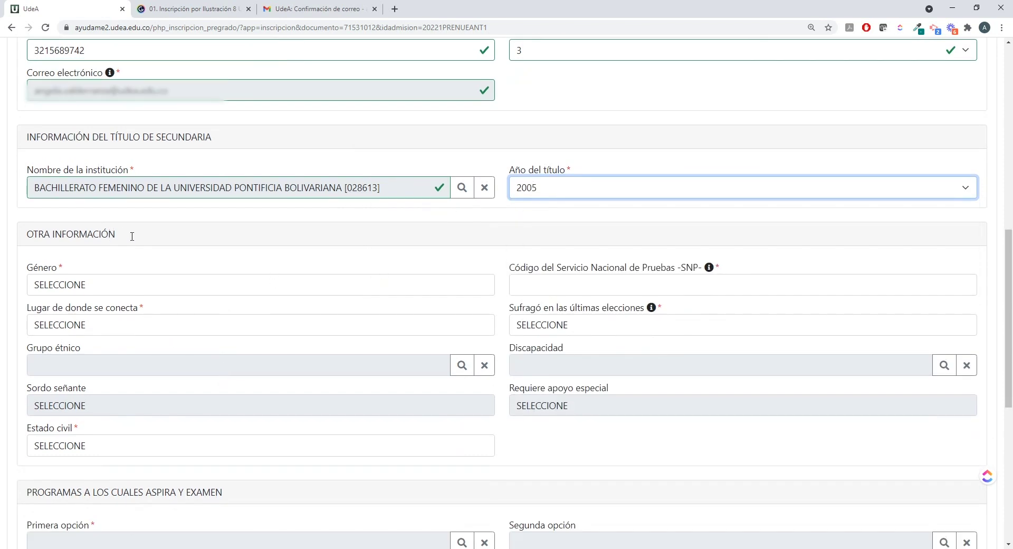
drag(115, 234, 26, 235)
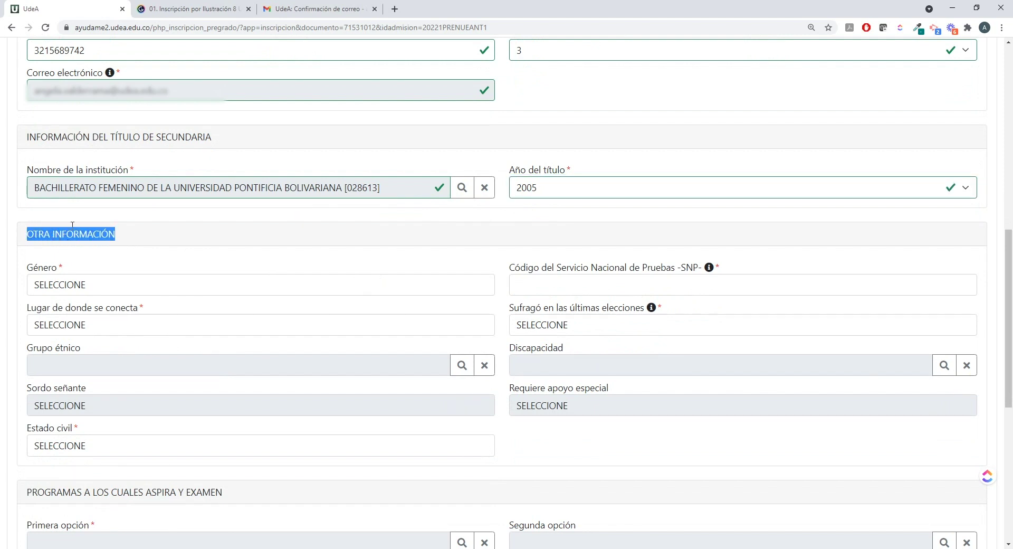
Step: Set Género to FEMENINO and enter the SNP test code with its space removed
click(174, 287)
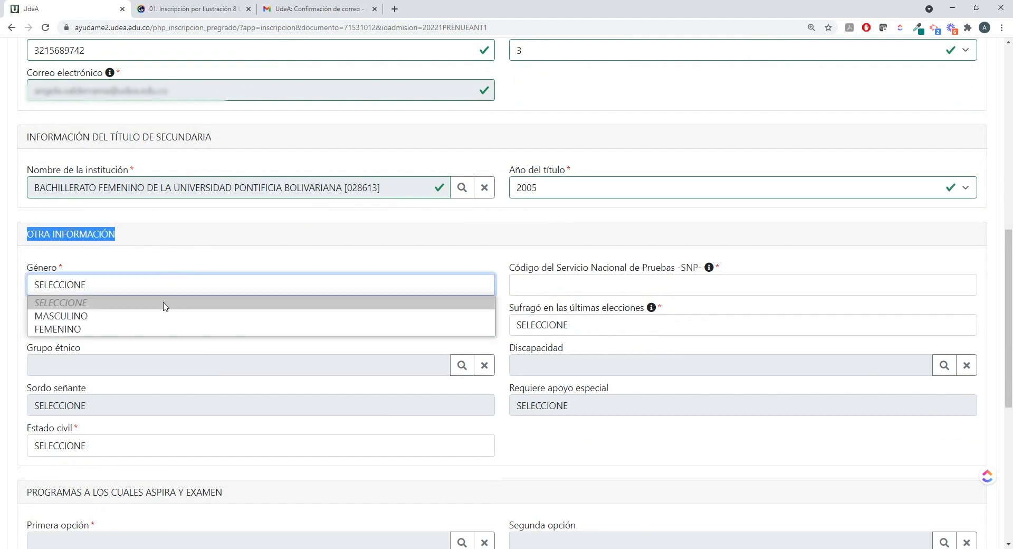
click(152, 329)
click(563, 286)
key(Tab)
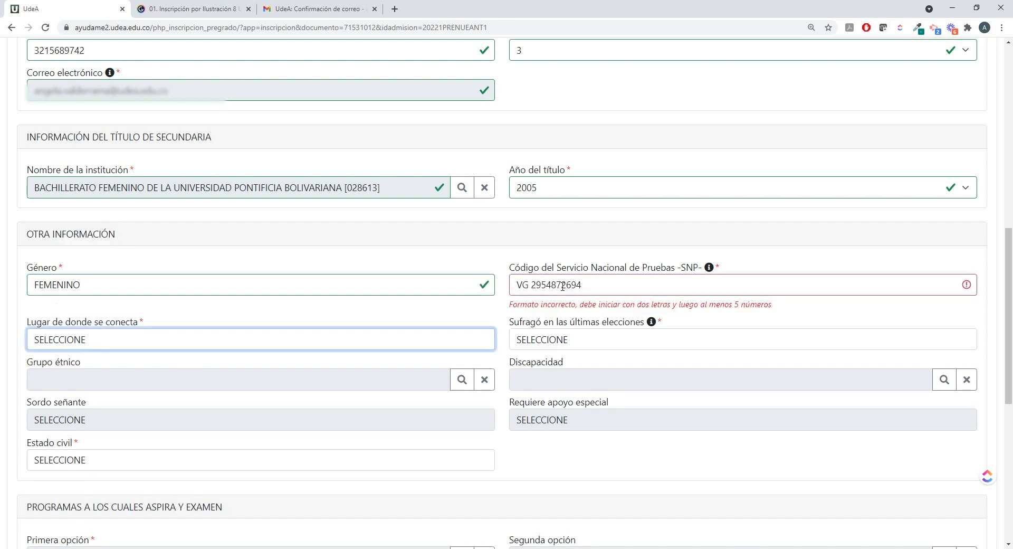
click(532, 285)
key(BackSpace)
Step: Choose CASA as connection place, SI for voting, and SOLTERO(A) as marital status
click(276, 334)
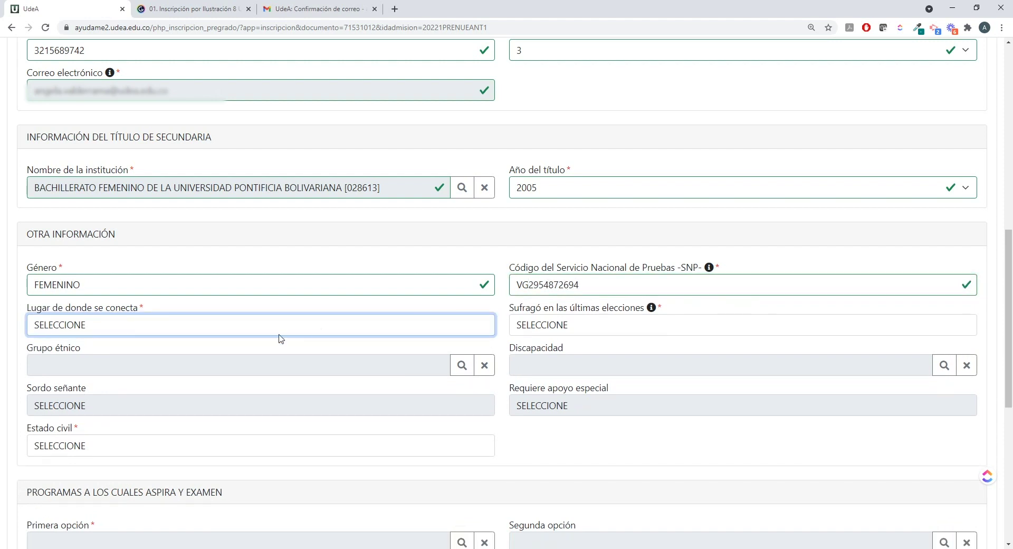
click(274, 339)
click(275, 354)
click(528, 330)
click(533, 357)
scroll(653, 432, down, 1)
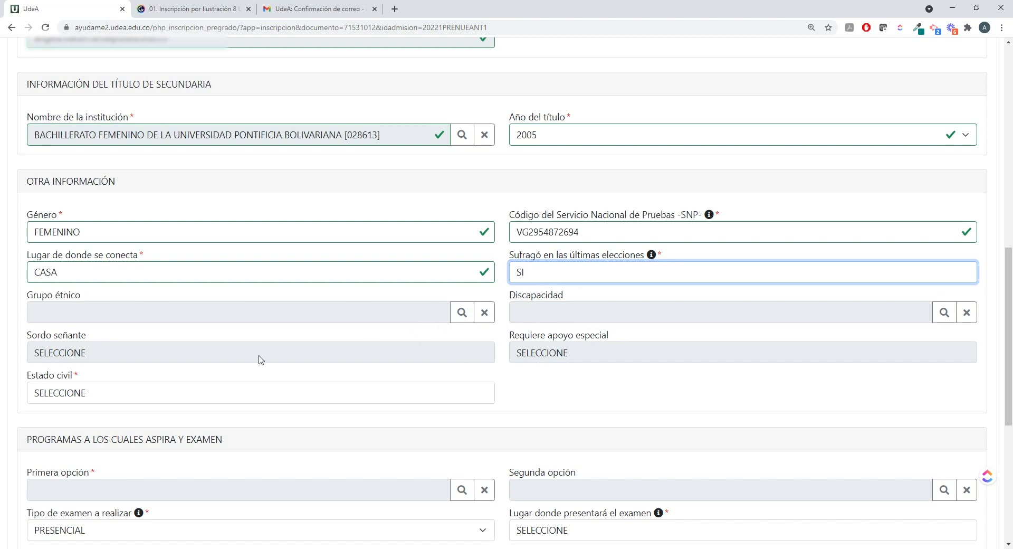
scroll(262, 360, down, 1)
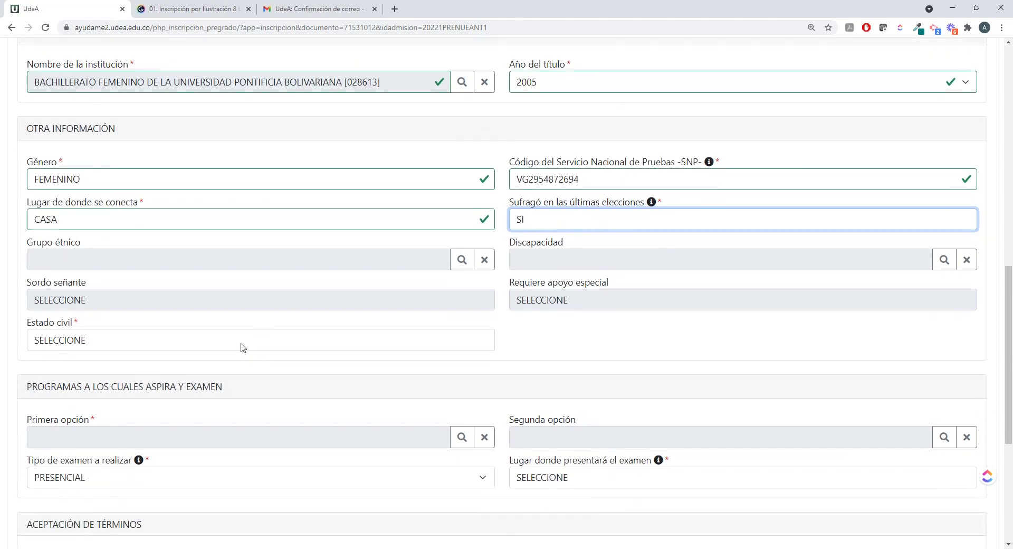
click(261, 349)
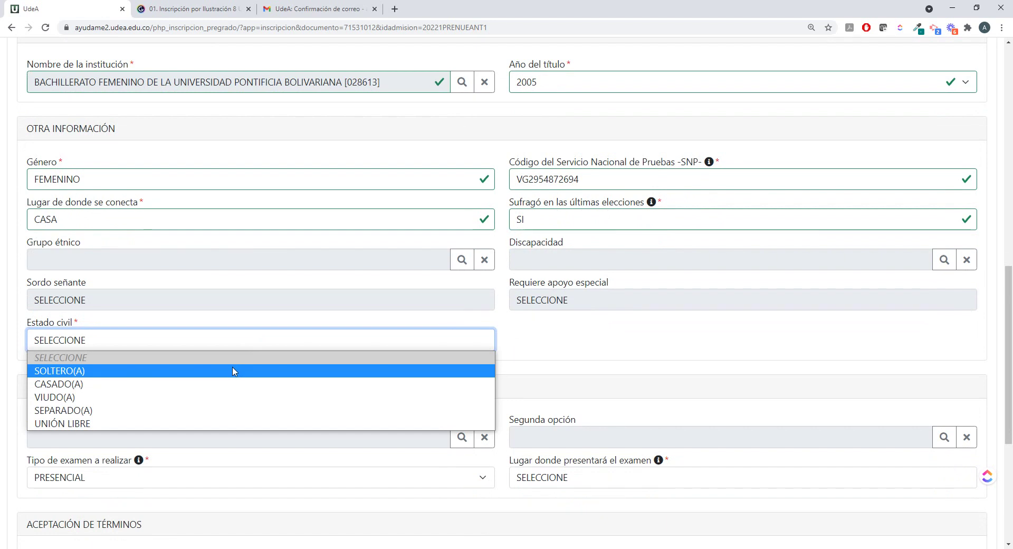
click(235, 371)
scroll(231, 372, down, 2)
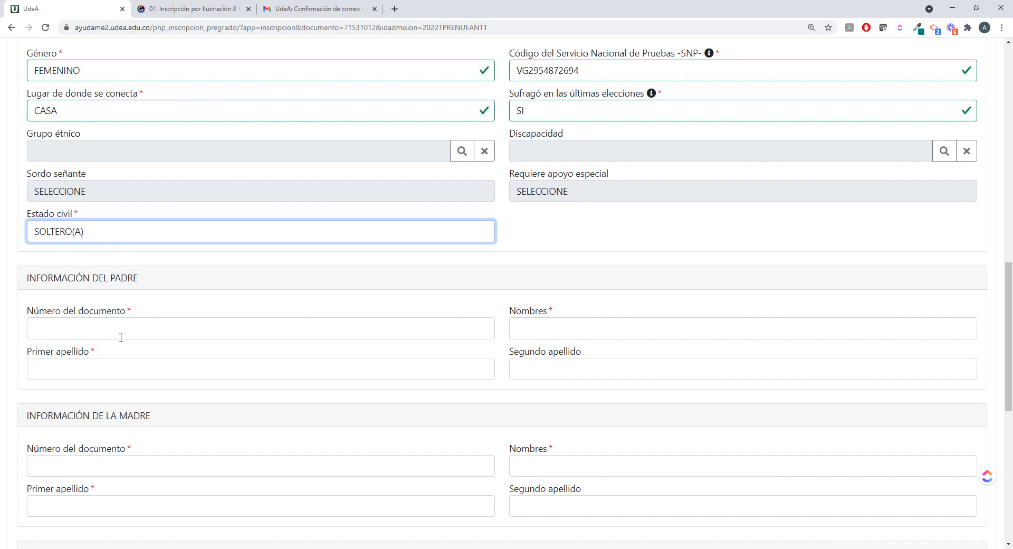
Step: Enter the father's document number, first names and first surname
scroll(150, 285, down, 1)
click(162, 274)
key(Tab)
key(Tab)
Step: Enter the mother's document number, first names and first surname
scroll(162, 274, down, 1)
click(154, 363)
key(Tab)
key(Tab)
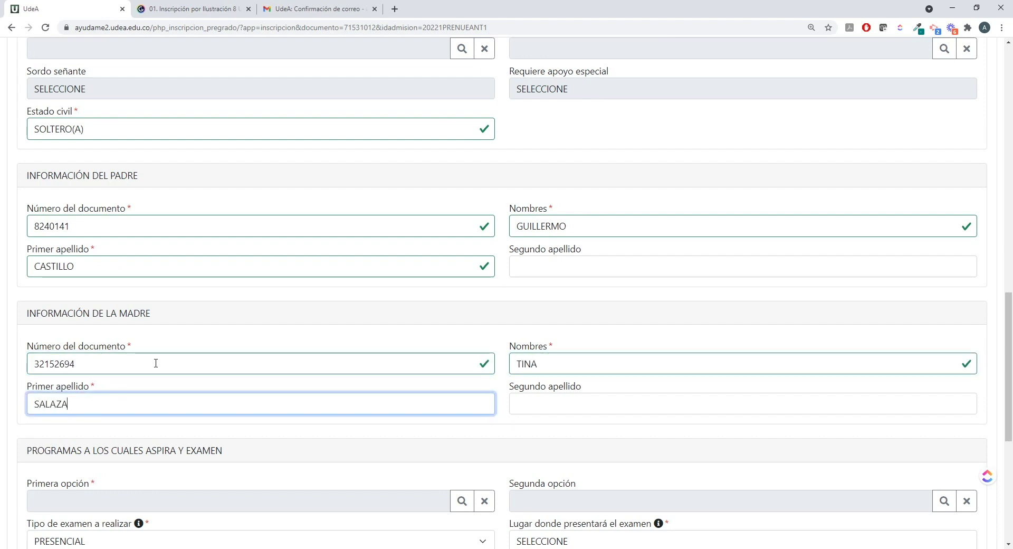
scroll(155, 363, down, 3)
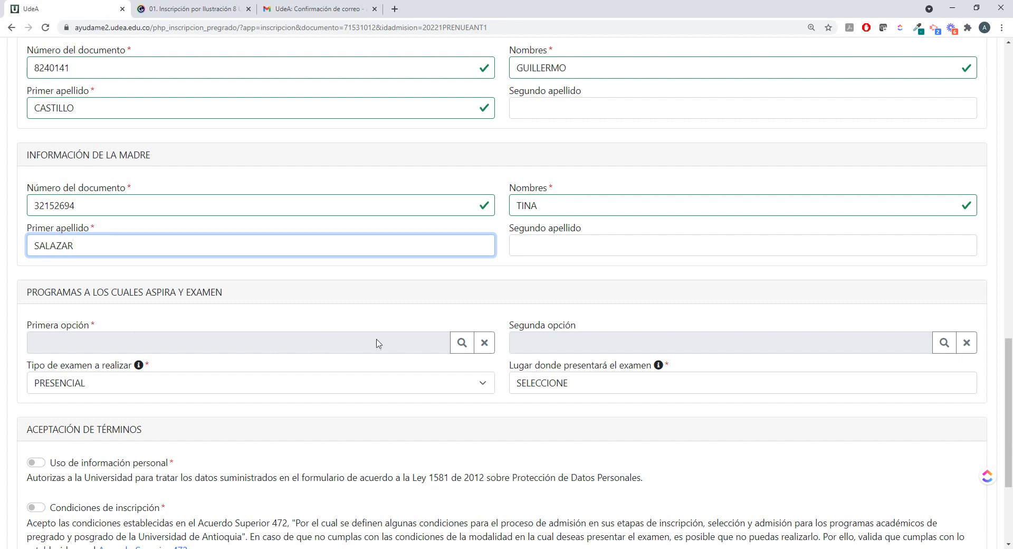
click(462, 343)
Step: Set the first program choice to ADMINISTRACIN AMBIENTAL Y SANITARIA at Sede ANDES
click(432, 148)
click(430, 190)
click(431, 187)
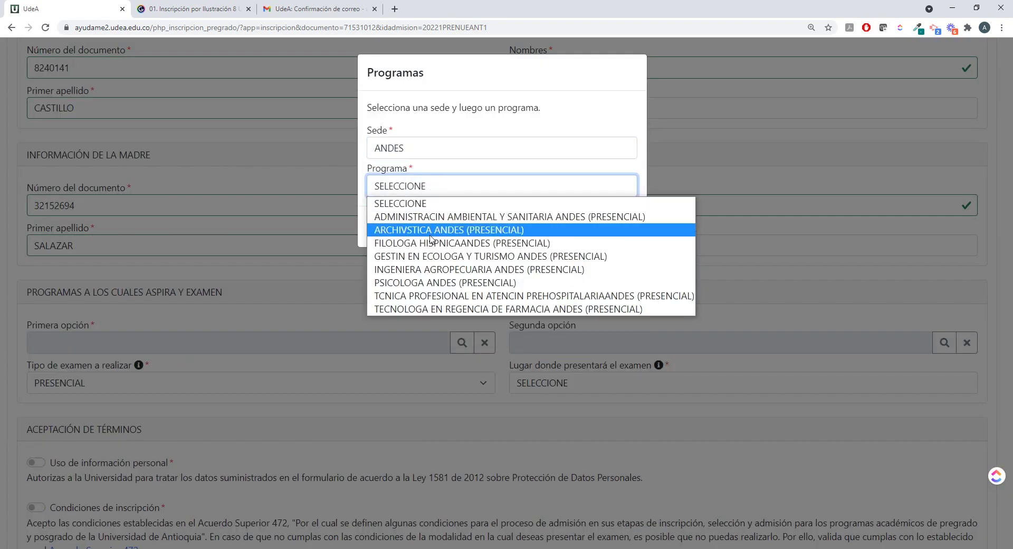
click(465, 217)
Step: Set the second program choice to INGENIERA AGROPECUARIA at Sede ANDES
click(945, 342)
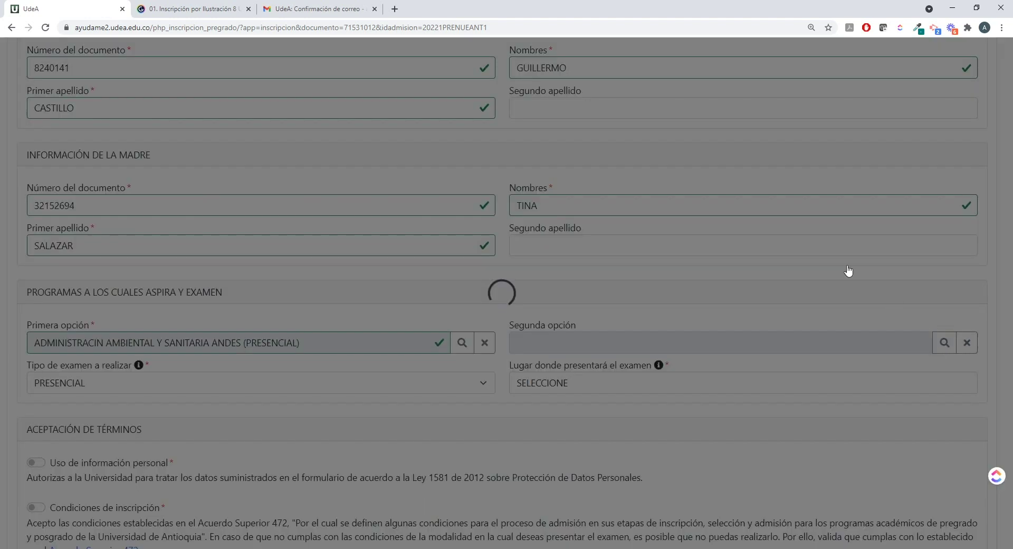
click(493, 149)
click(469, 189)
click(470, 188)
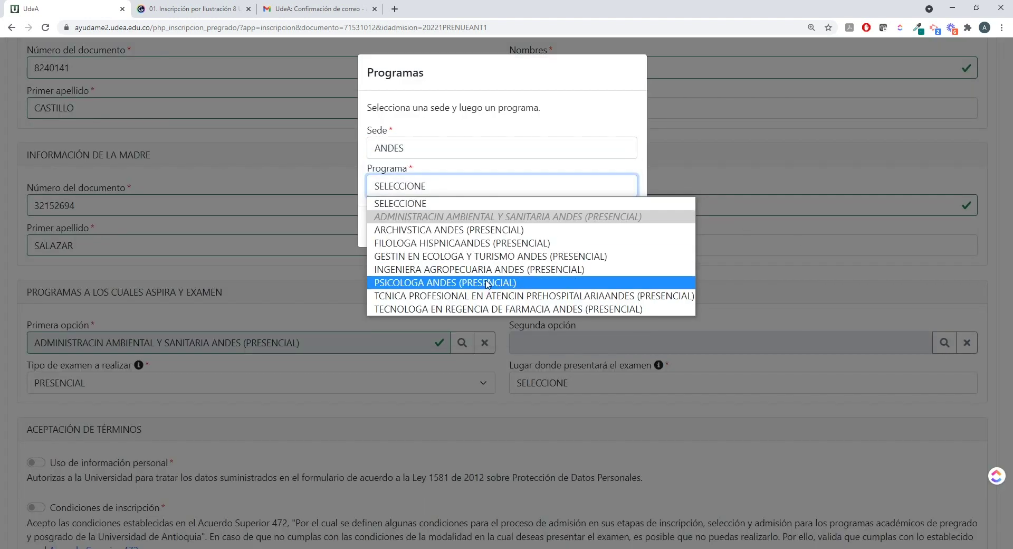
click(483, 270)
scroll(97, 393, down, 1)
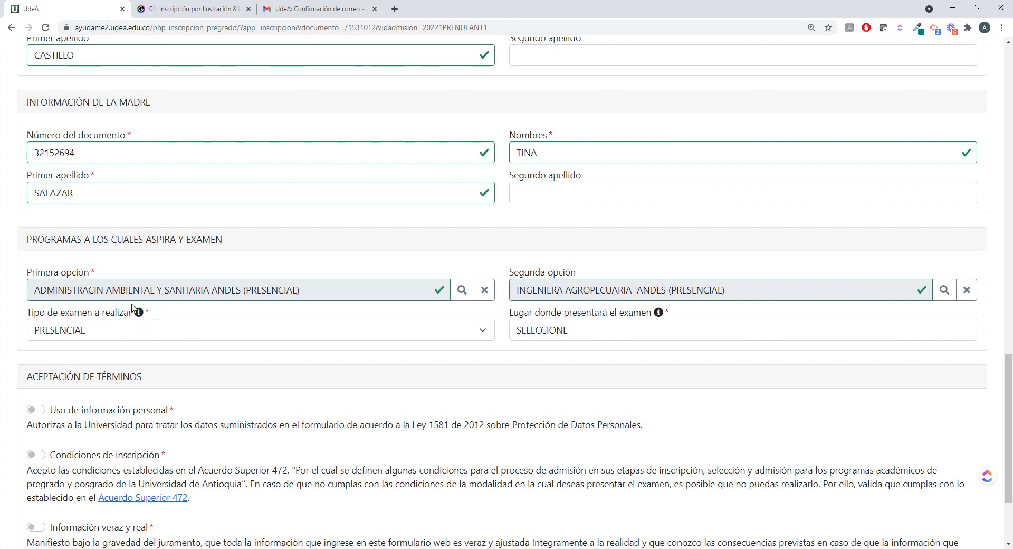
mouse_move(141, 314)
Step: Choose VIRTUAL in Tipo de examen a realizar and ANDES in Lugar donde presentará el examen
click(145, 337)
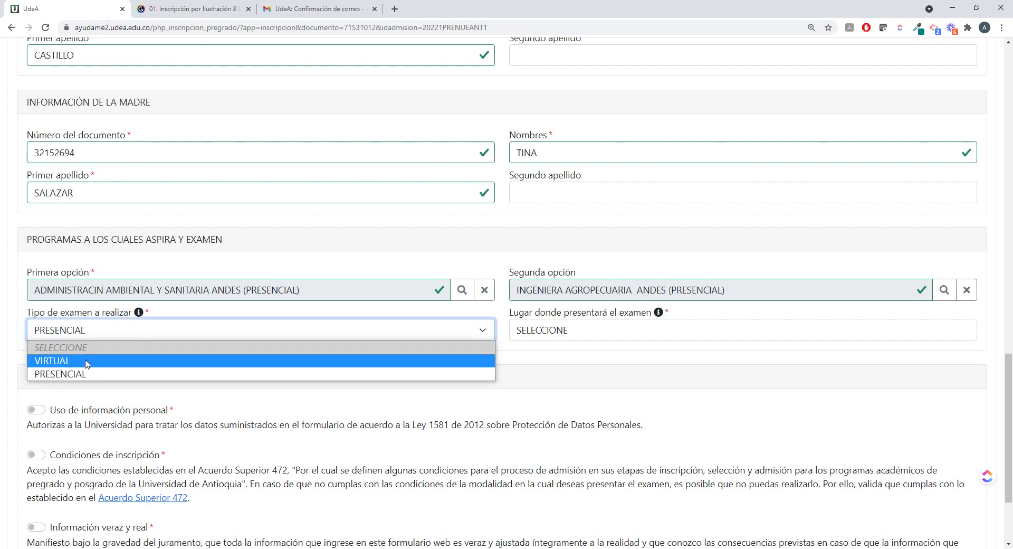
click(86, 363)
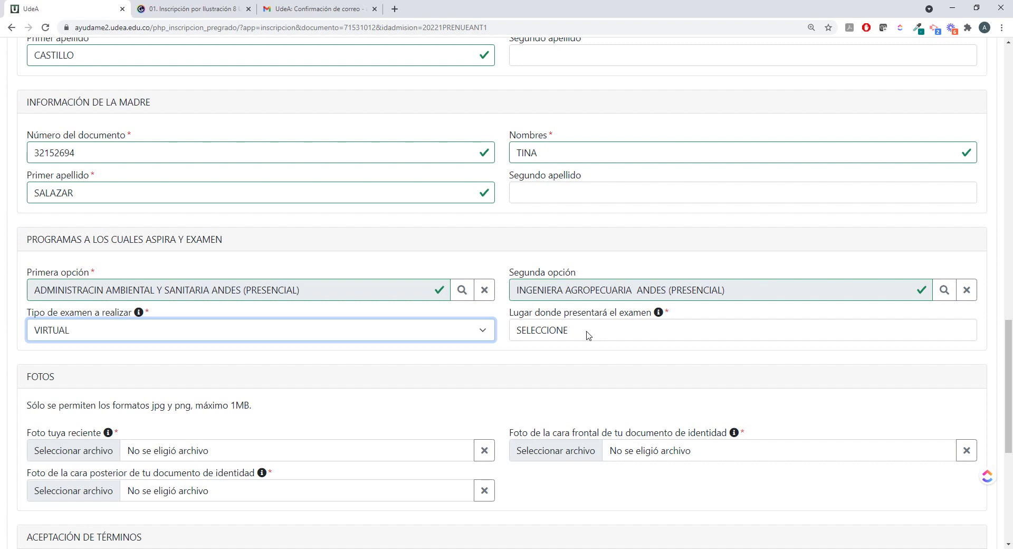
click(588, 336)
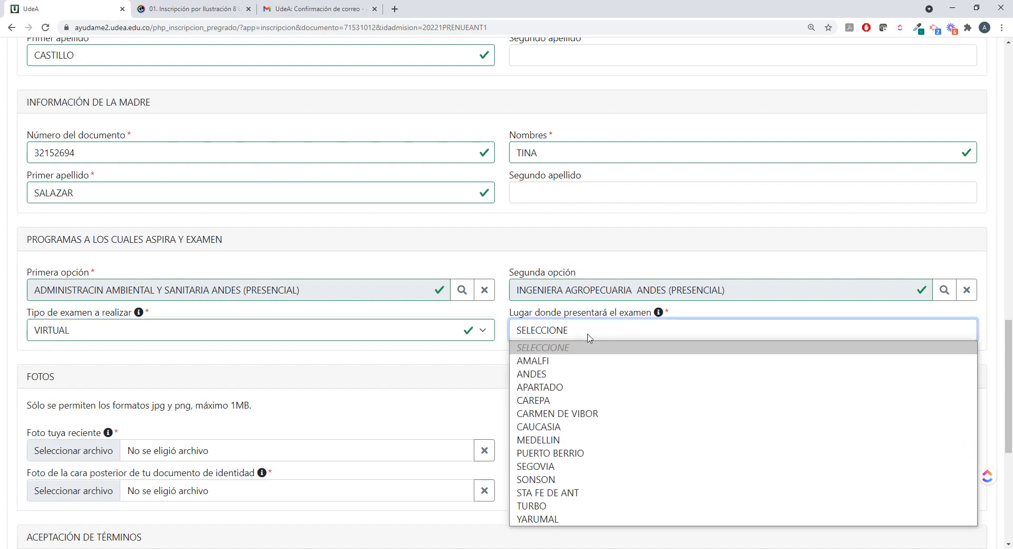
click(565, 370)
scroll(380, 378, down, 2)
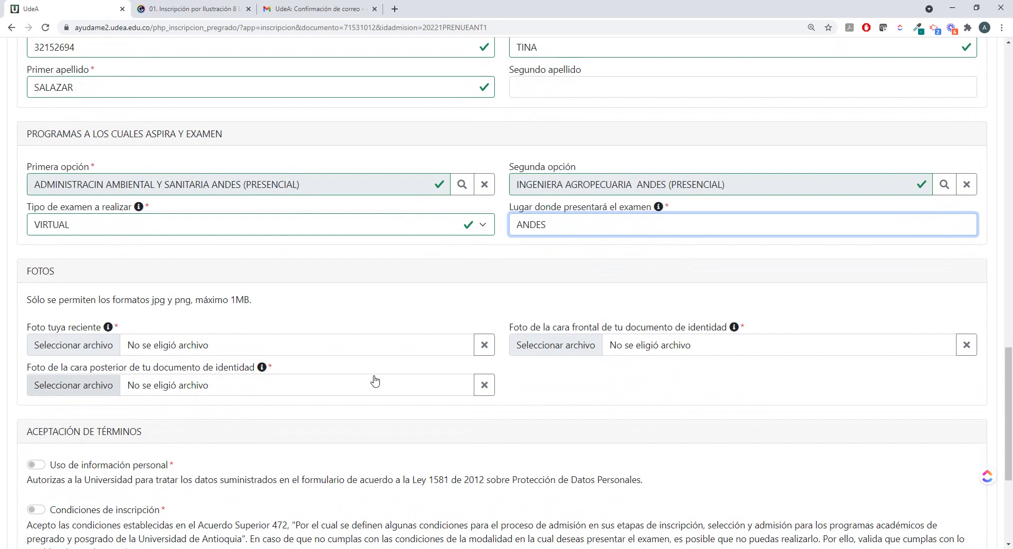
click(413, 281)
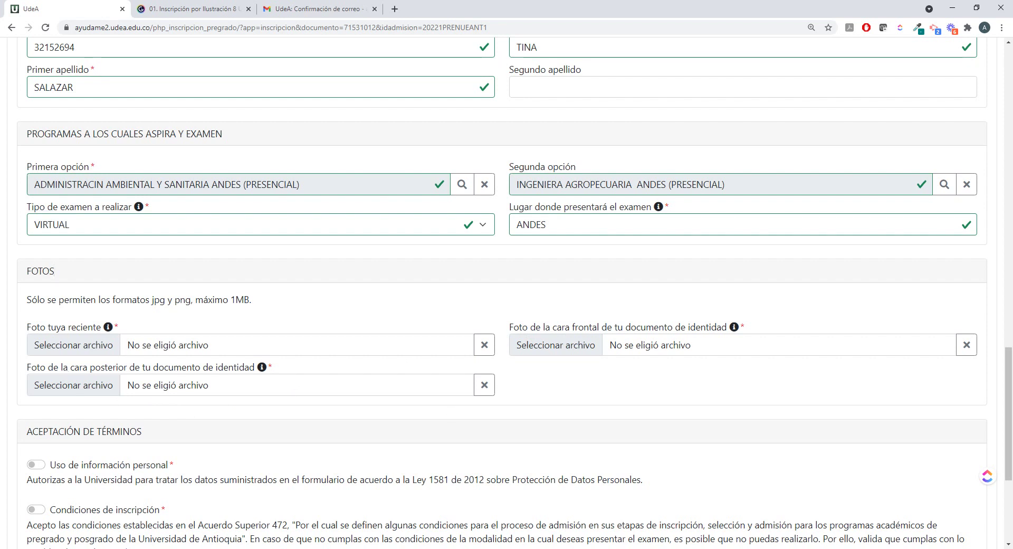
key(super+d)
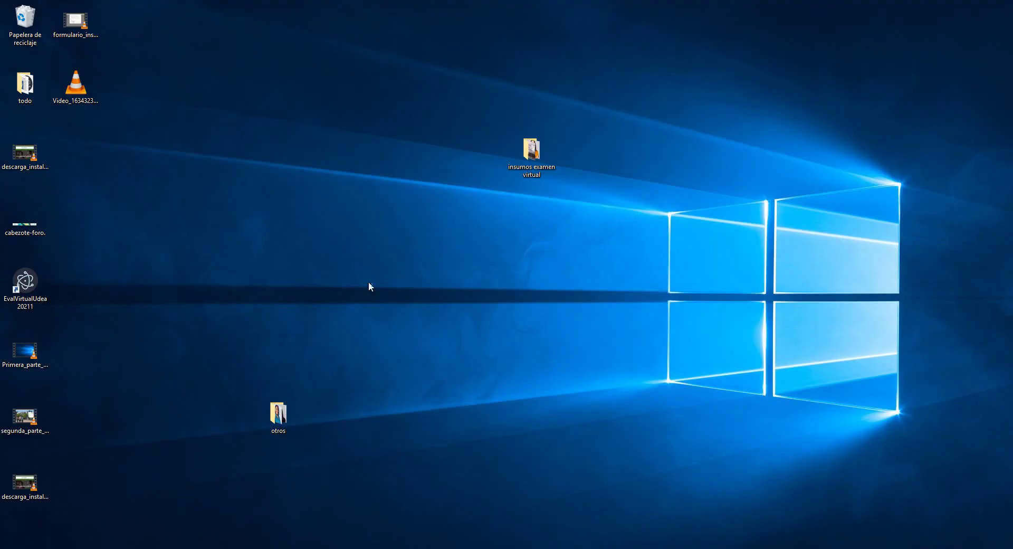
double_click(524, 163)
key(alt+Tab)
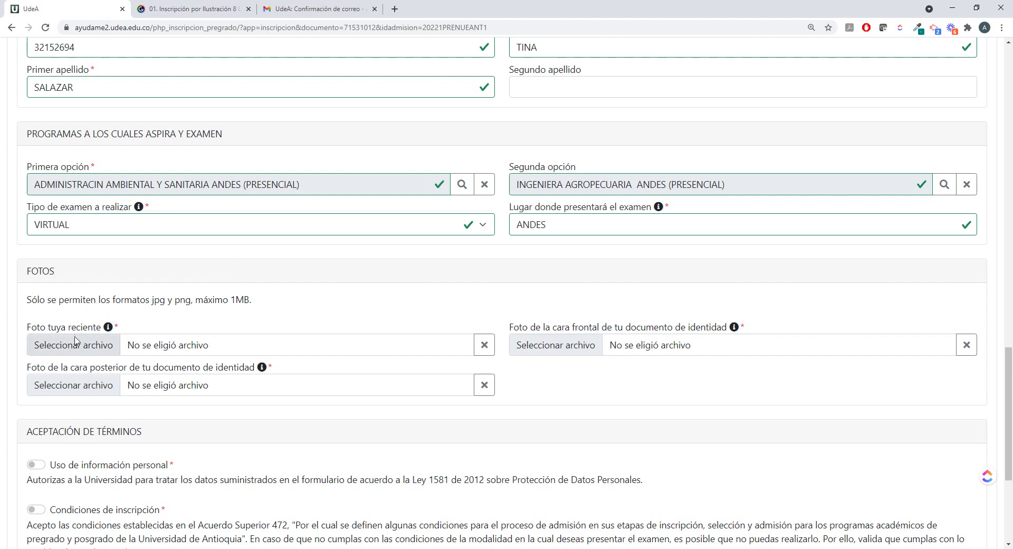
click(109, 327)
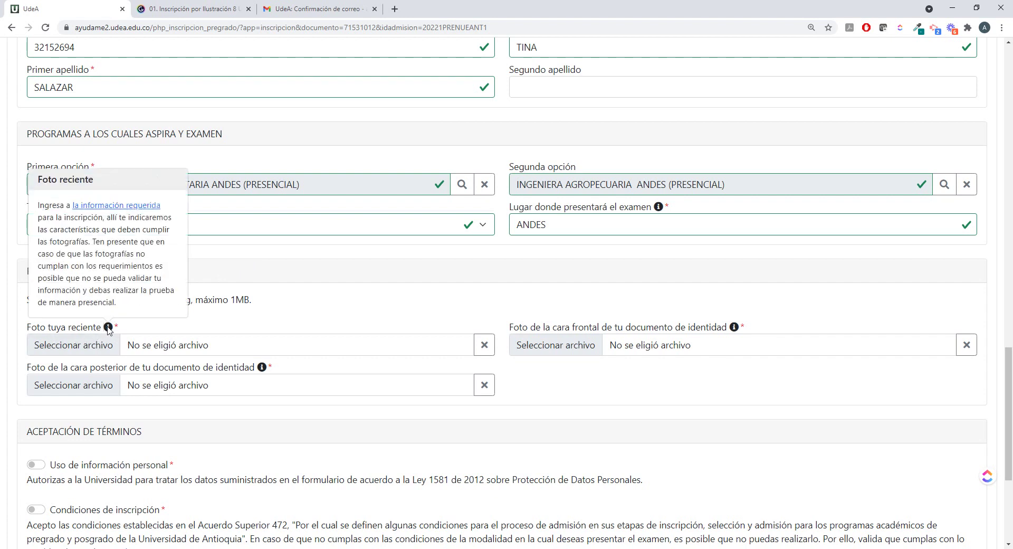
Step: Read the Genially 'Información requerida' ID-photo guidance slides, then return to the UdeA form tab
click(134, 210)
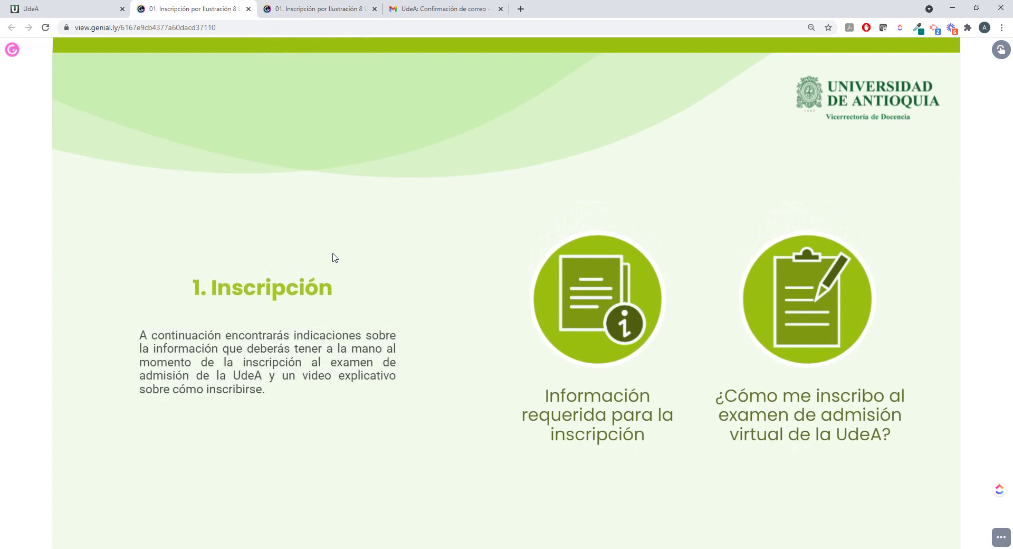
click(602, 305)
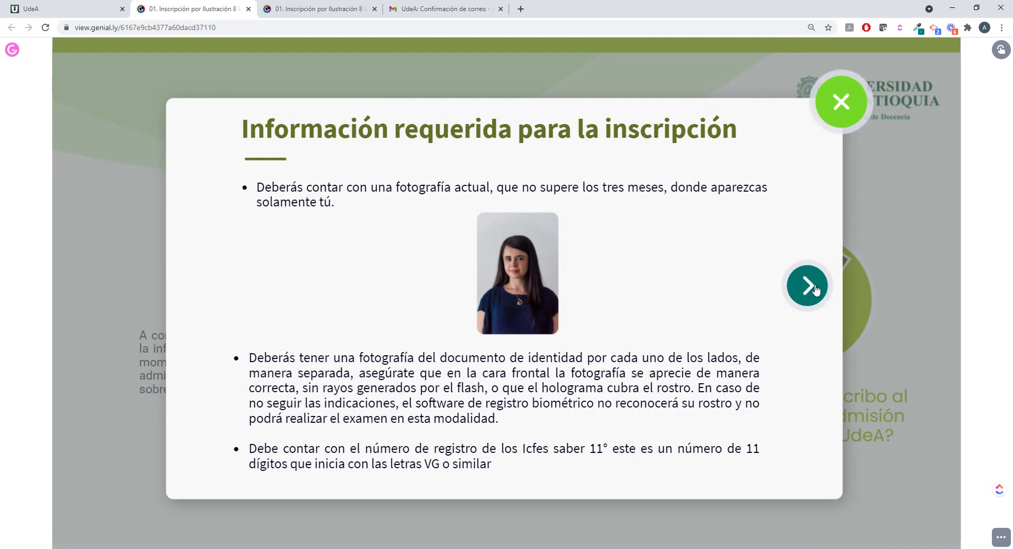
click(815, 288)
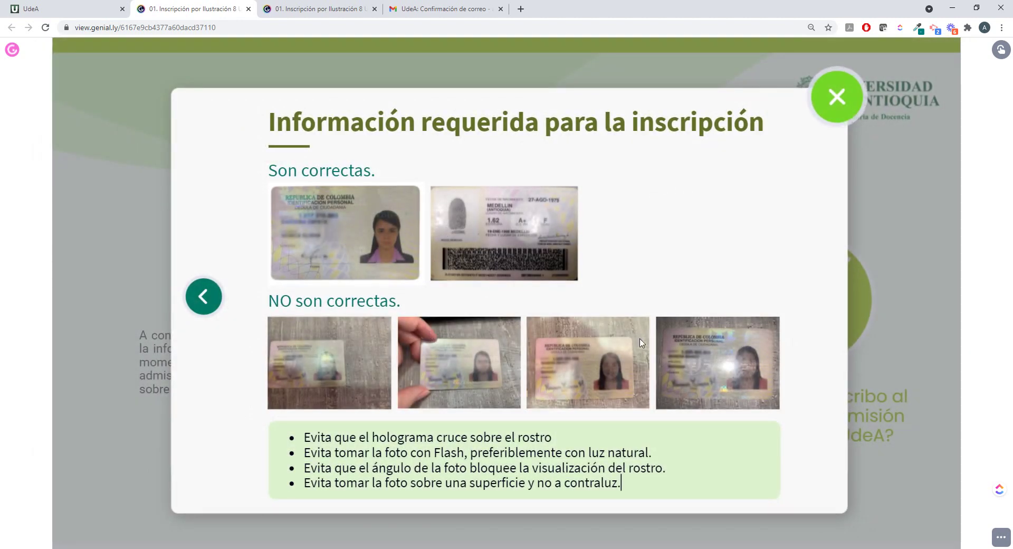
click(828, 98)
click(98, 10)
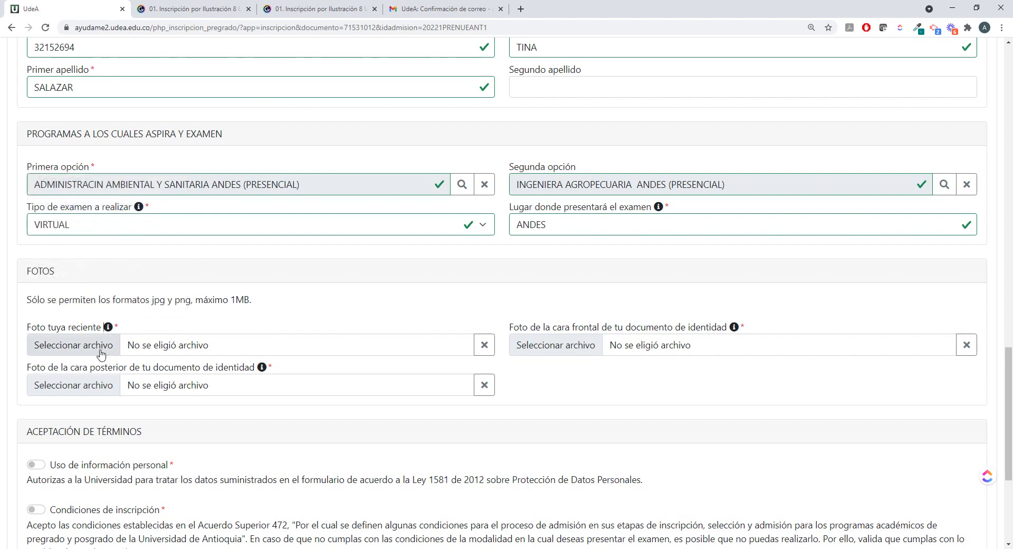
Step: Upload foto_actualizada.PNG as the recent photo
click(101, 346)
click(181, 93)
click(417, 324)
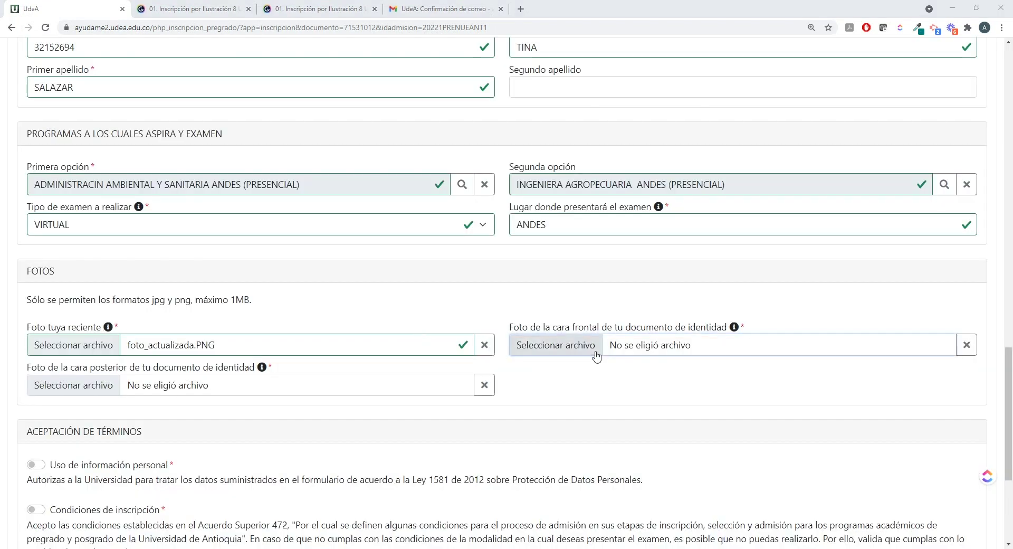
Step: Upload frente_nuevo.png as the ID front and atras_nuevo.png as the ID back
click(591, 348)
click(220, 90)
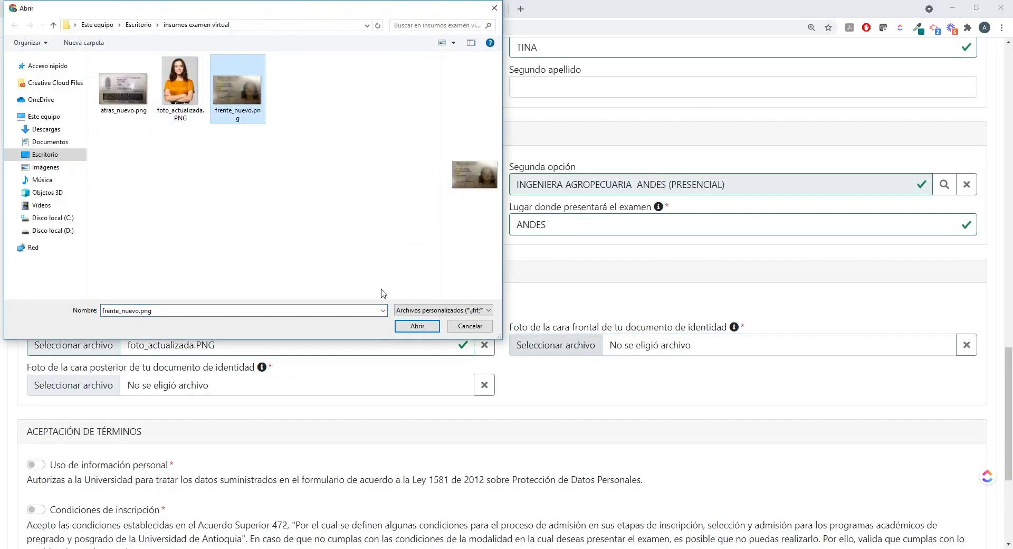
click(401, 326)
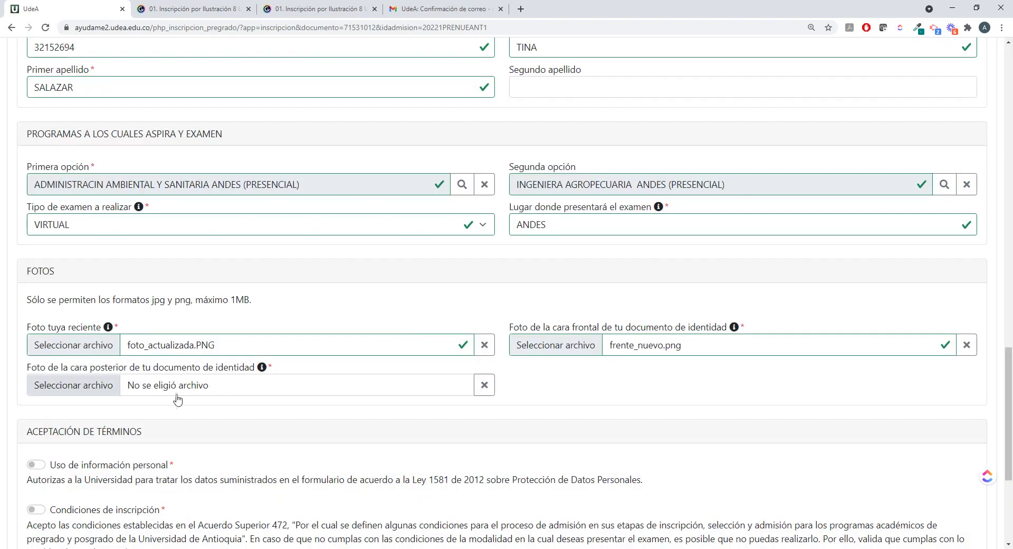
click(68, 391)
click(123, 84)
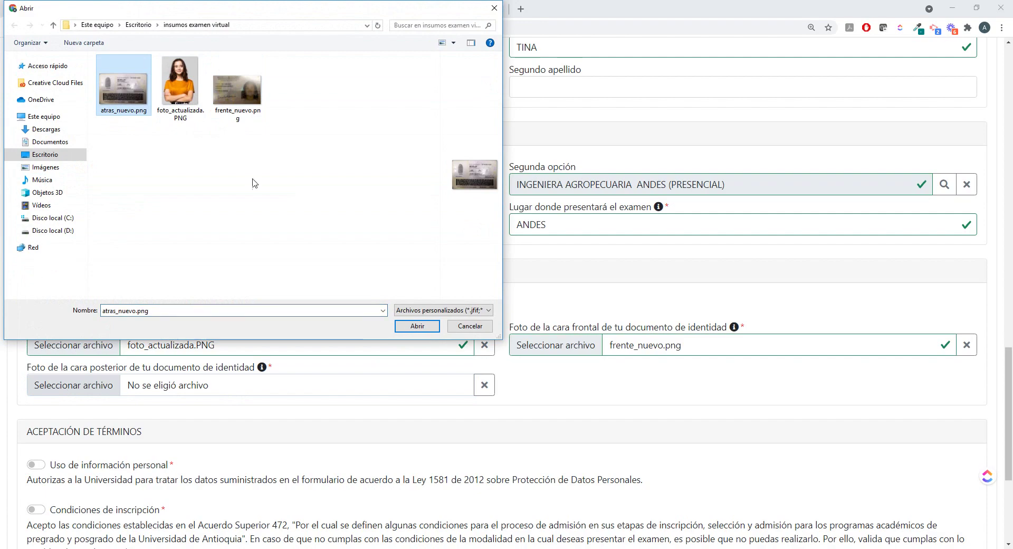
click(423, 325)
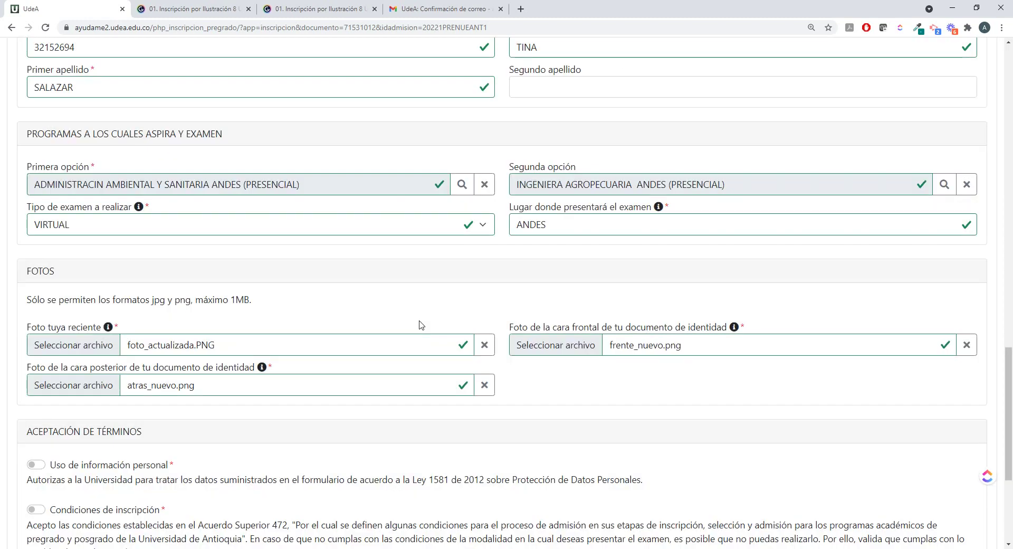
scroll(603, 491, down, 3)
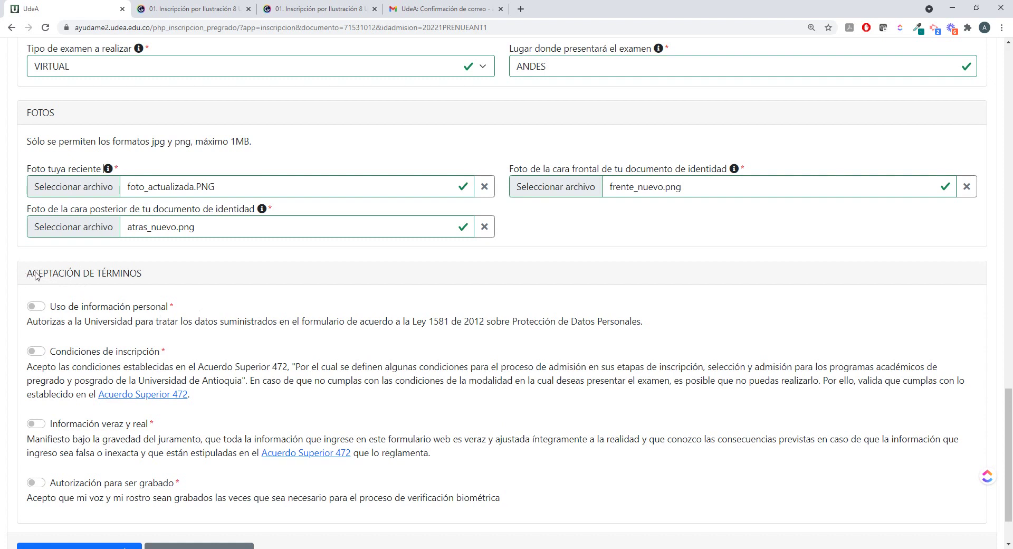
Step: Accept data use, registration conditions, truthfulness and biometric recording, then submit with CONFIRMAR INSCRIPCIÓN
scroll(99, 274, down, 1)
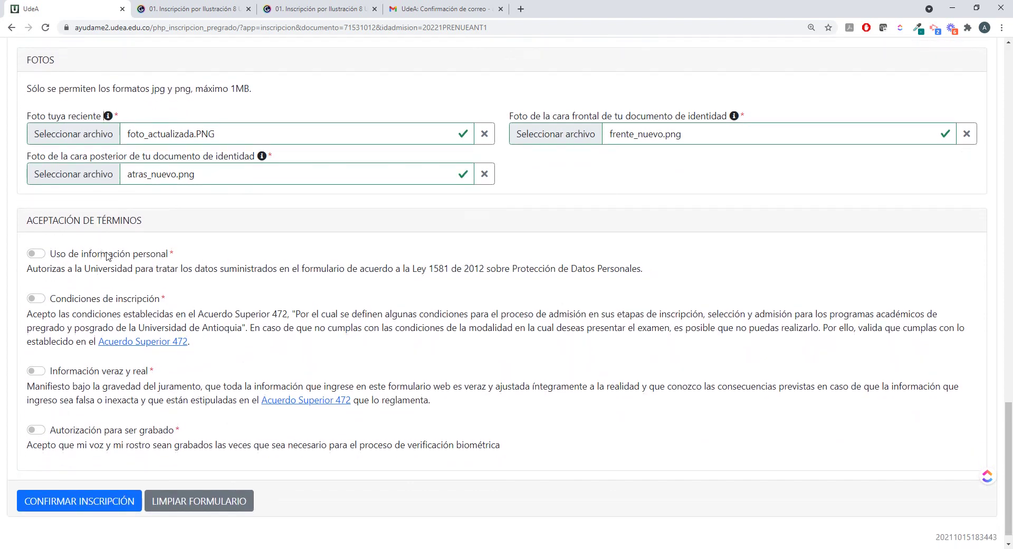
click(38, 253)
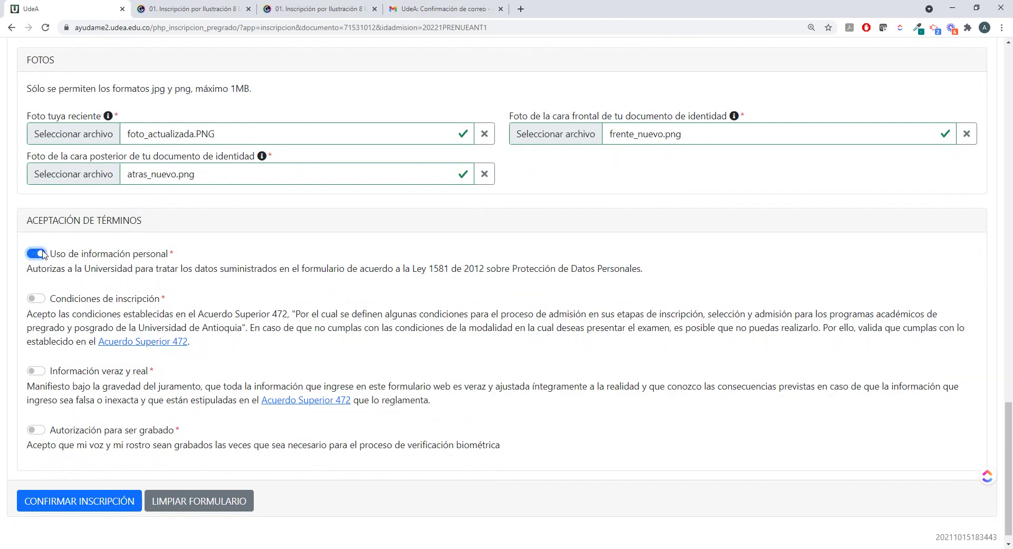
click(42, 299)
click(40, 372)
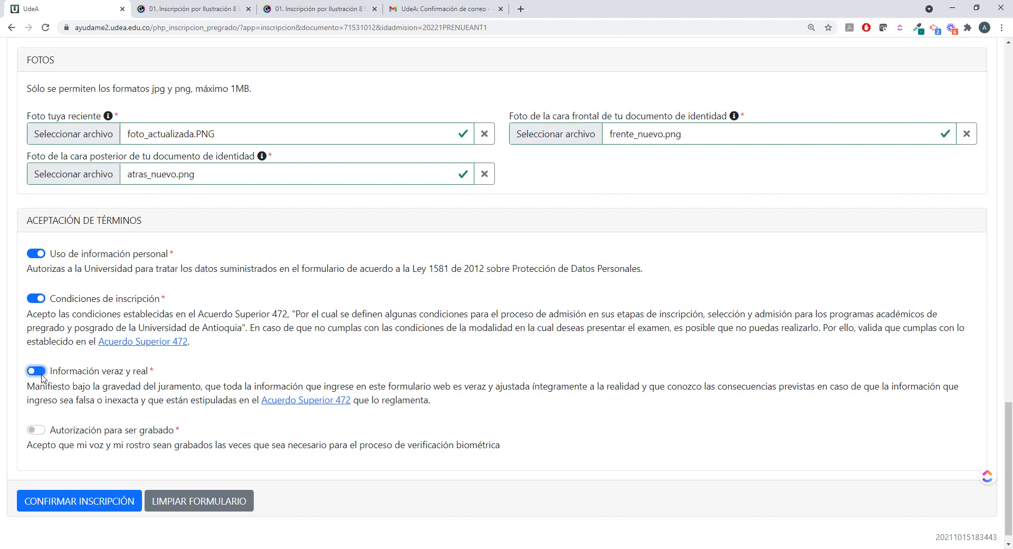
click(43, 432)
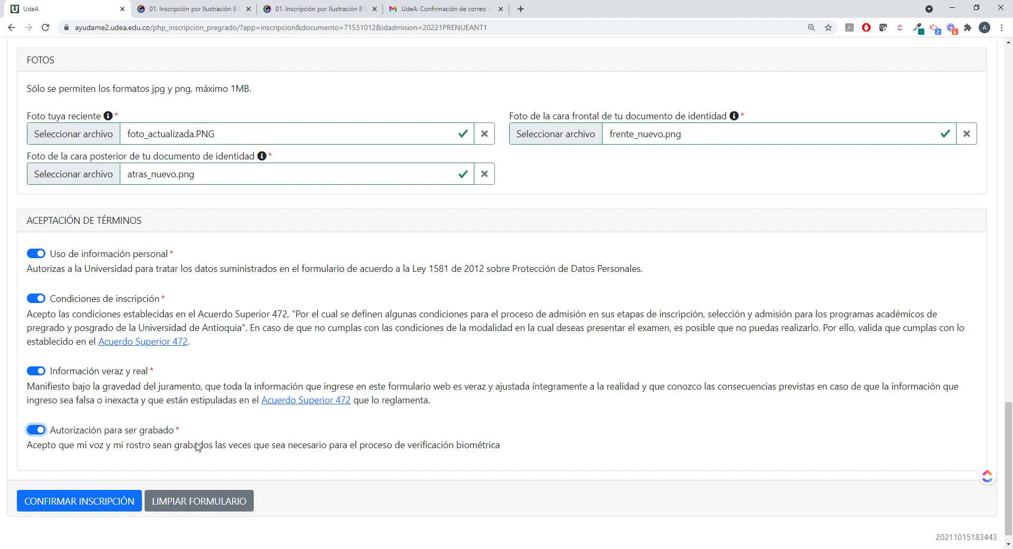
click(89, 504)
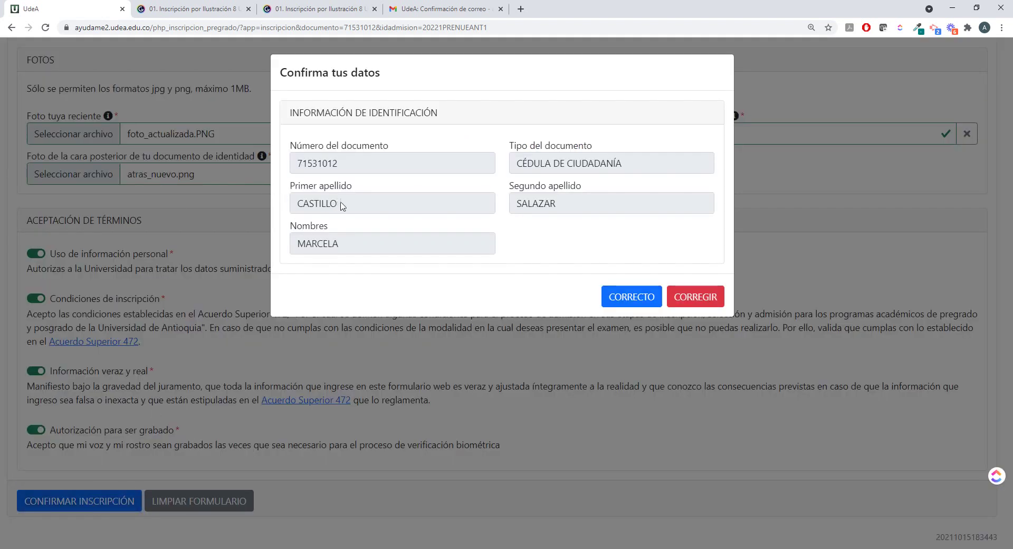
Step: Mark CORRECTO for identification, birth, residence/contact, secondary-school title and other information sections
click(633, 295)
click(624, 224)
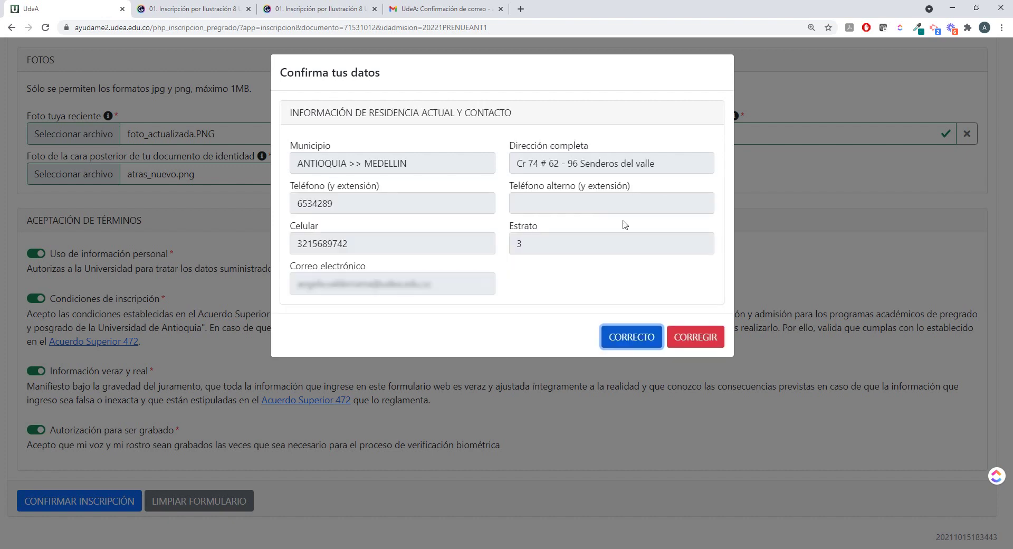
click(622, 333)
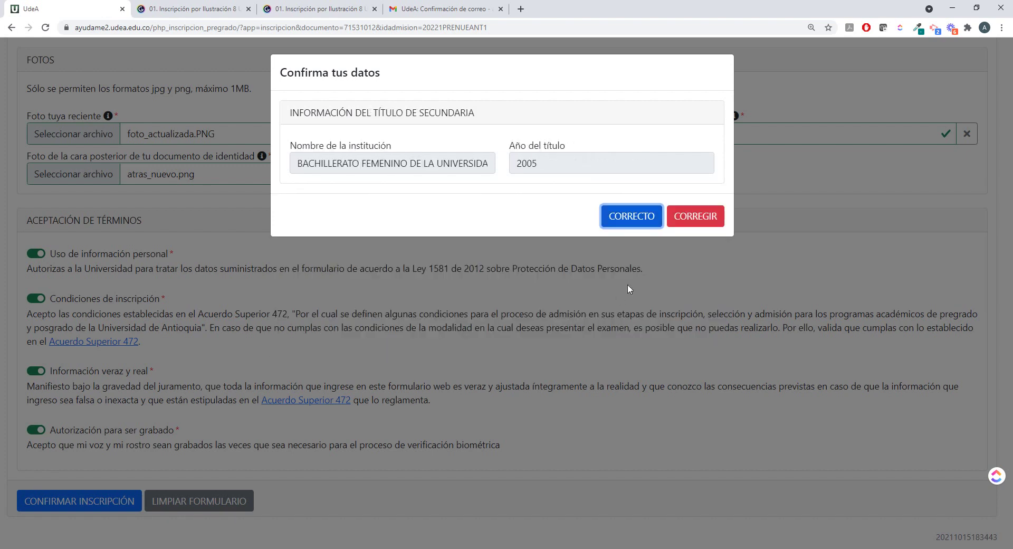
click(631, 221)
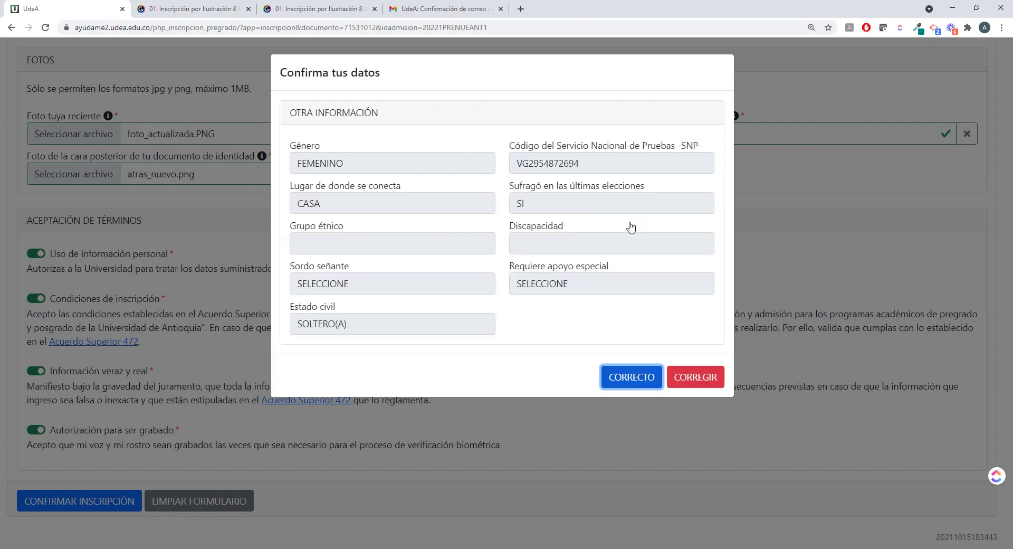
click(631, 375)
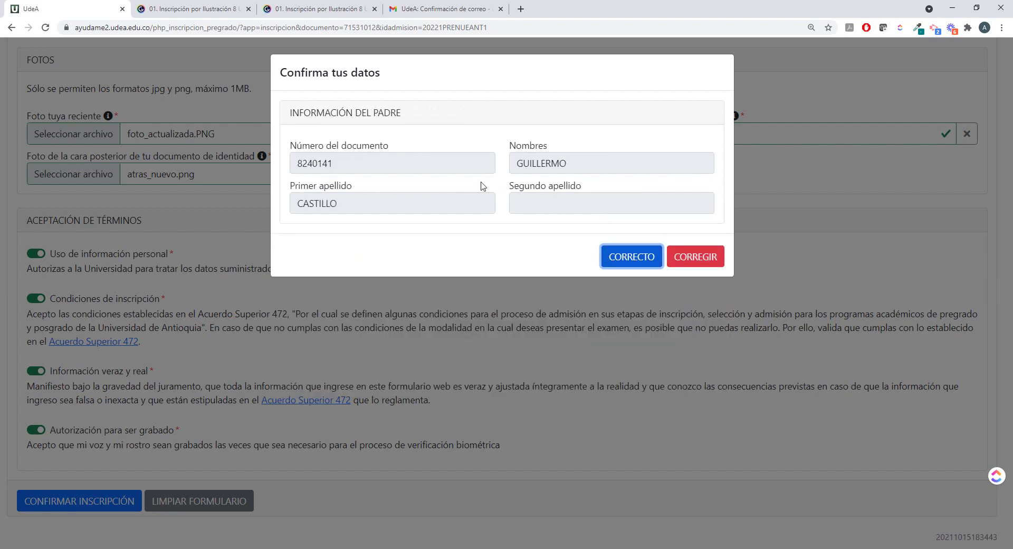
Step: Approve parents, programs/exam and photo sections, finalize with CONFIRMAR Y FINALIZAR, and dismiss the success message
click(633, 259)
click(633, 259)
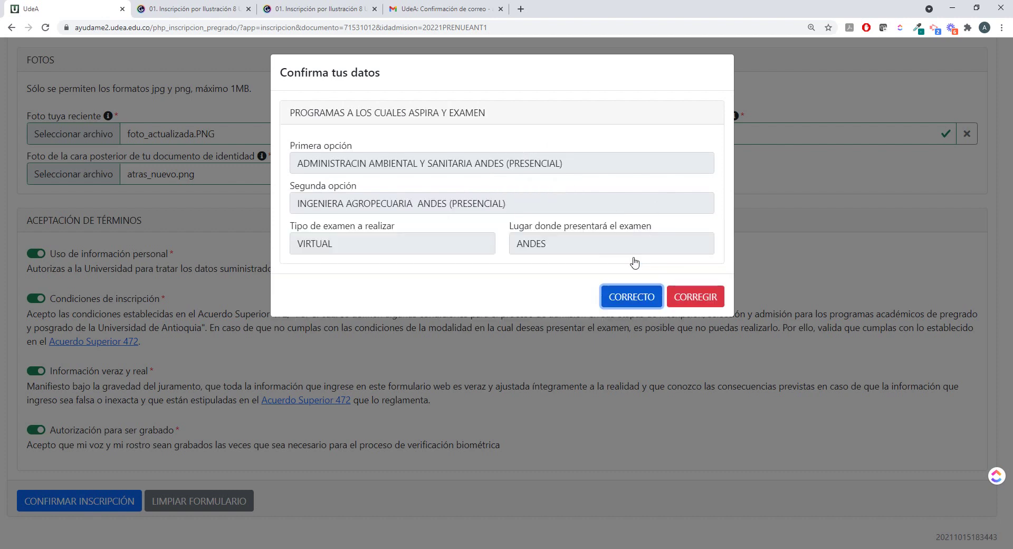
click(632, 294)
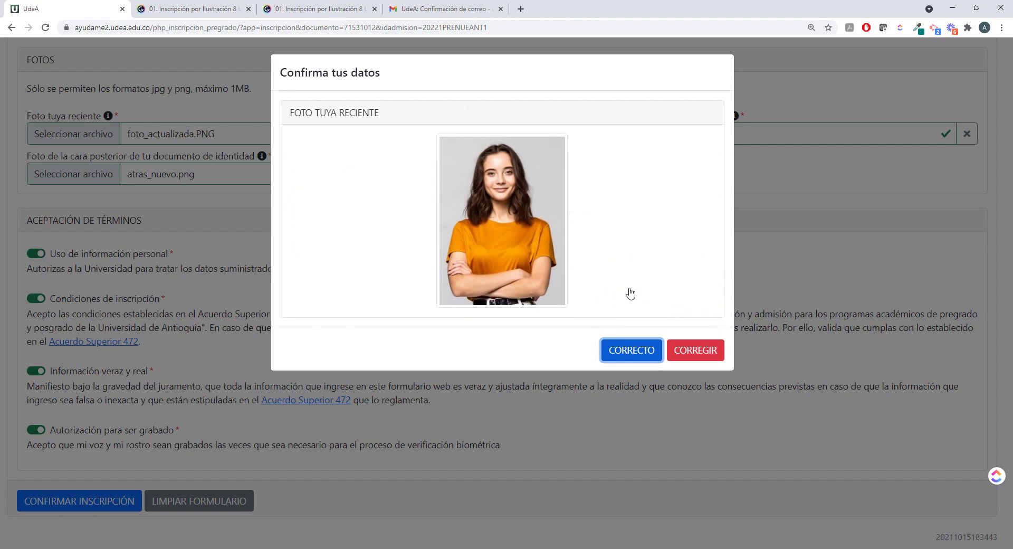
click(638, 356)
click(635, 293)
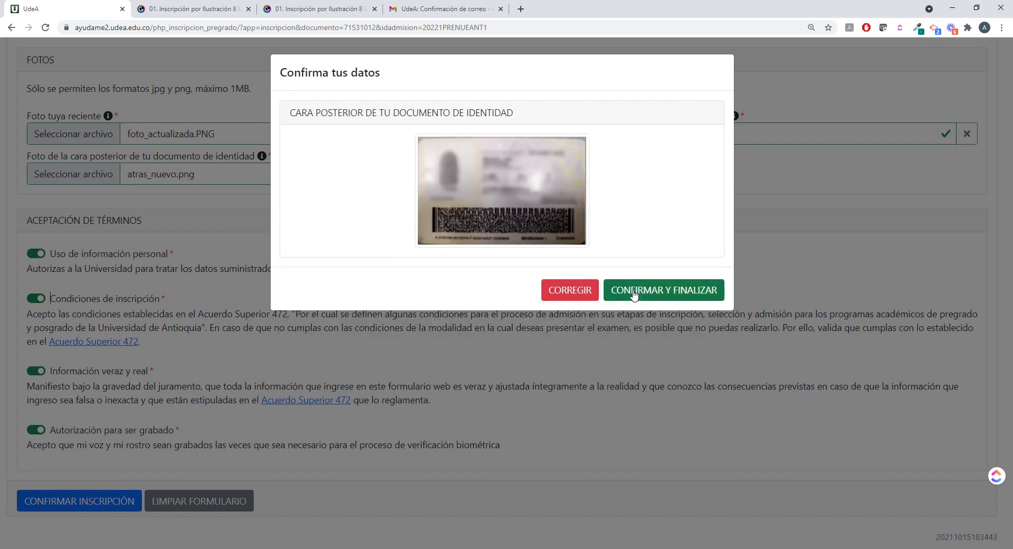
click(638, 294)
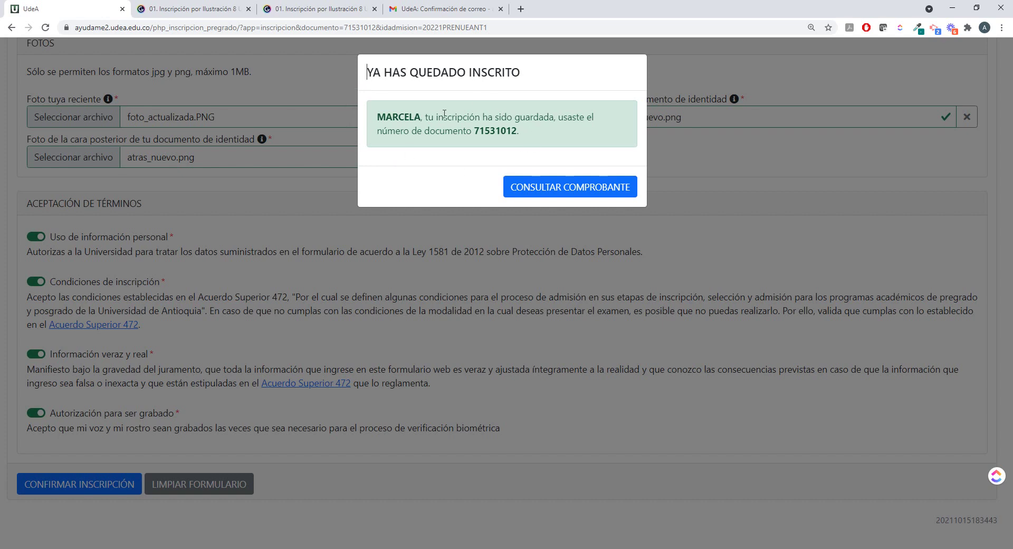
click(591, 190)
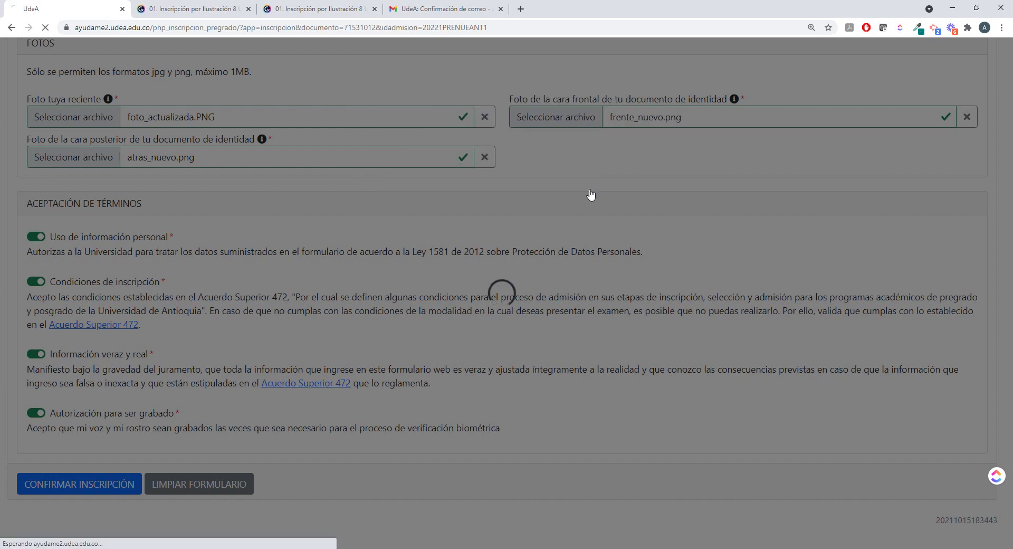